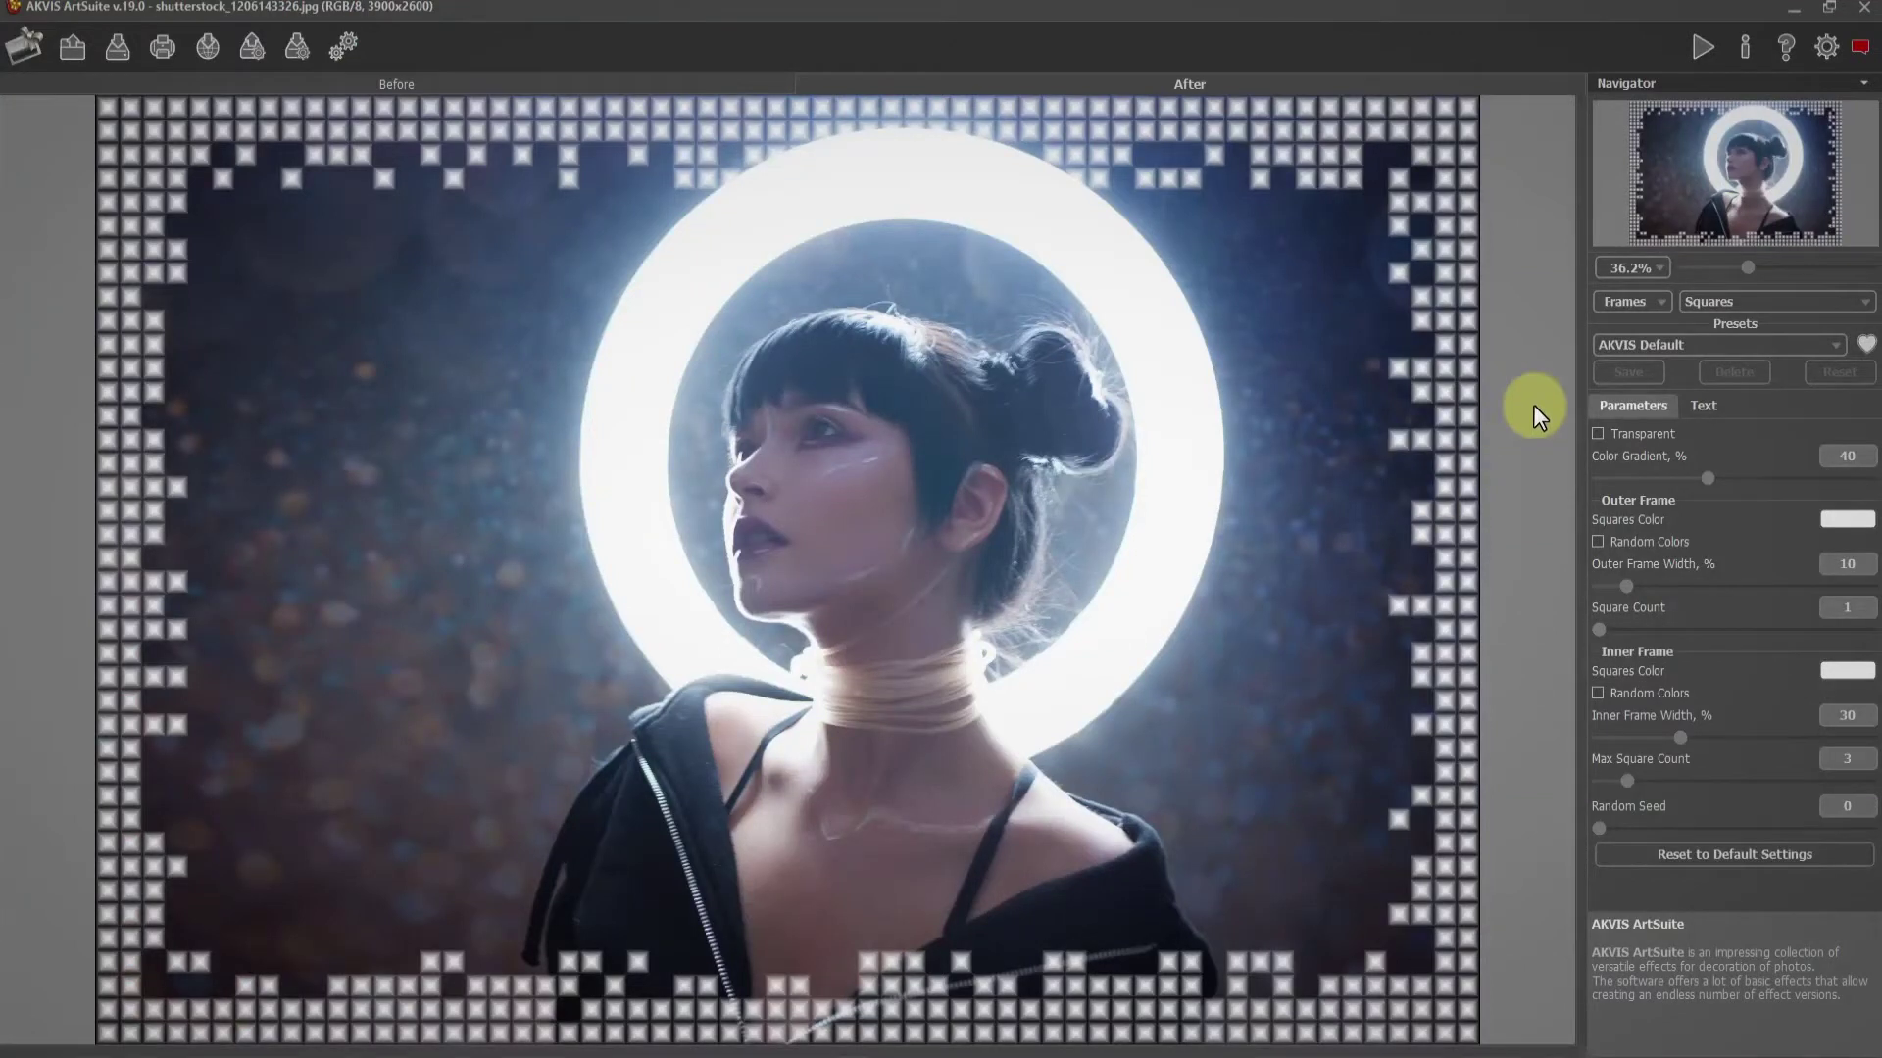
Switch the category from Frames to Effects and expand the list of effects.
{"action": "left_click", "coordinate": [1617, 325]}
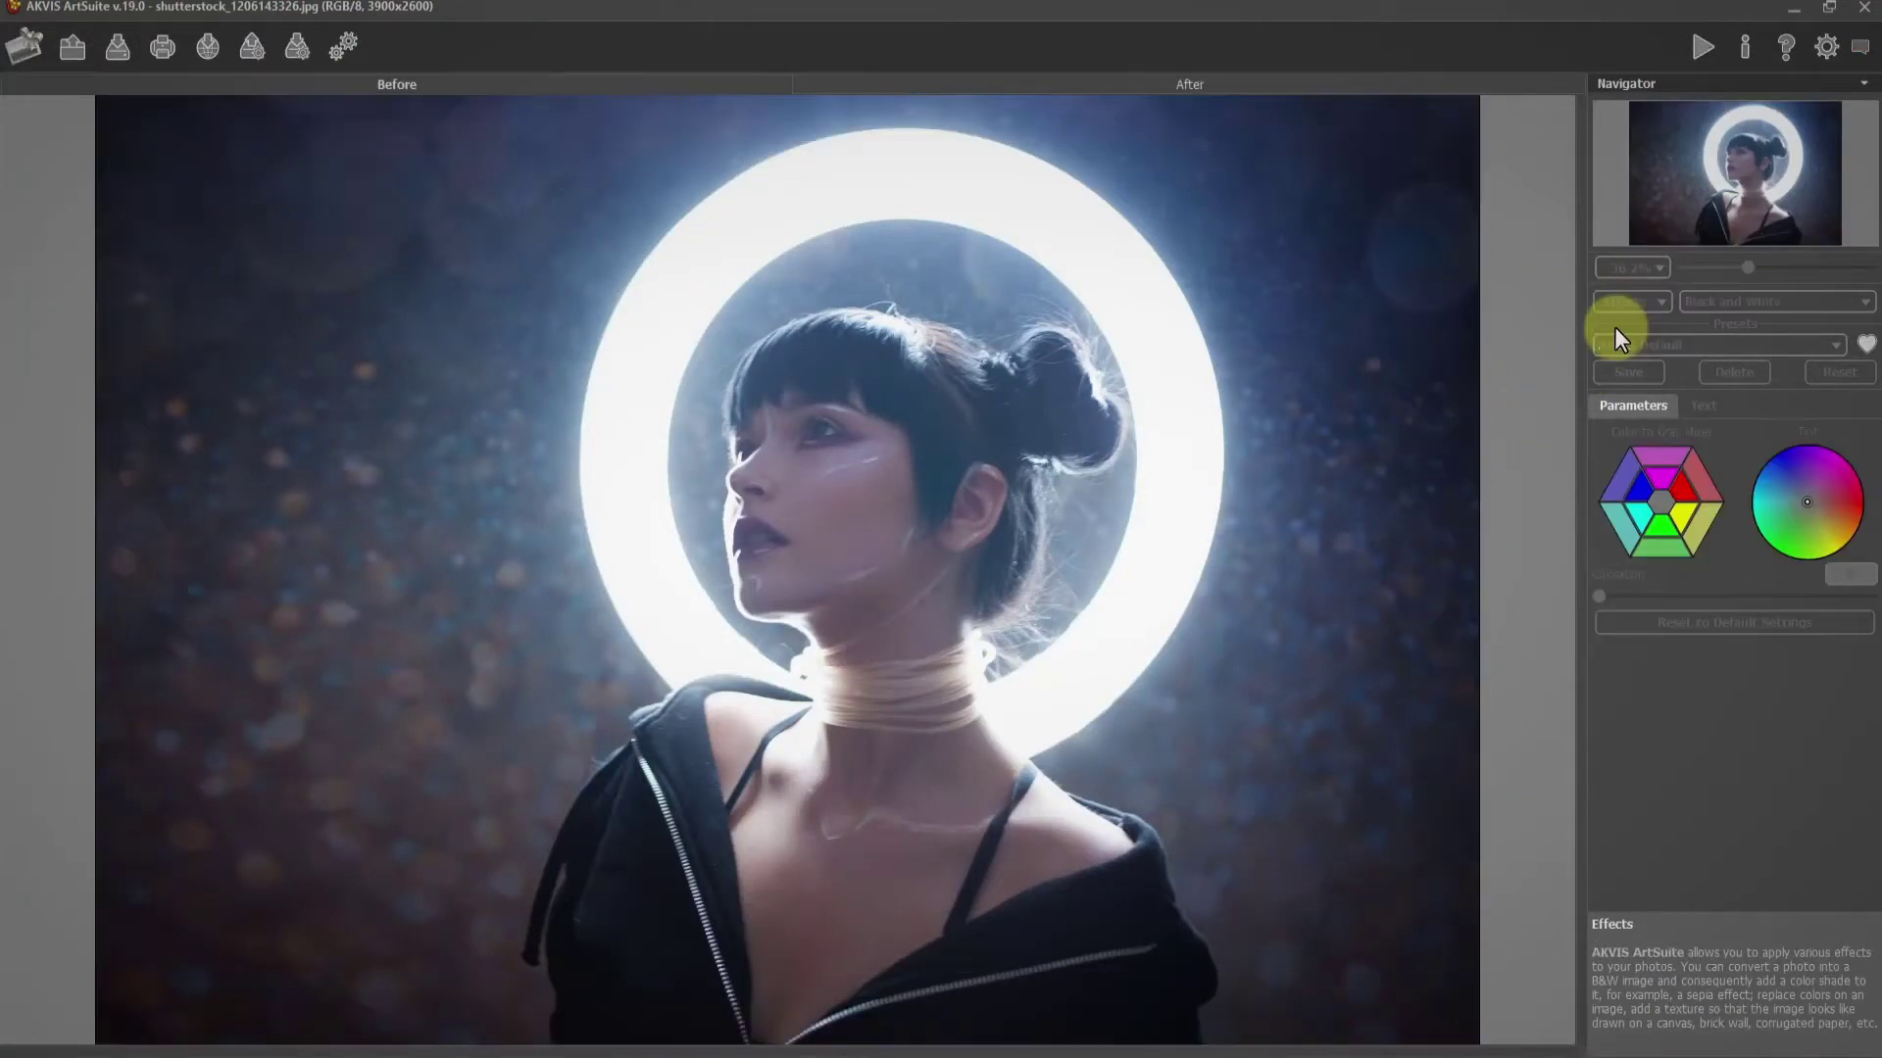
{"action": "left_click", "coordinate": [1761, 300]}
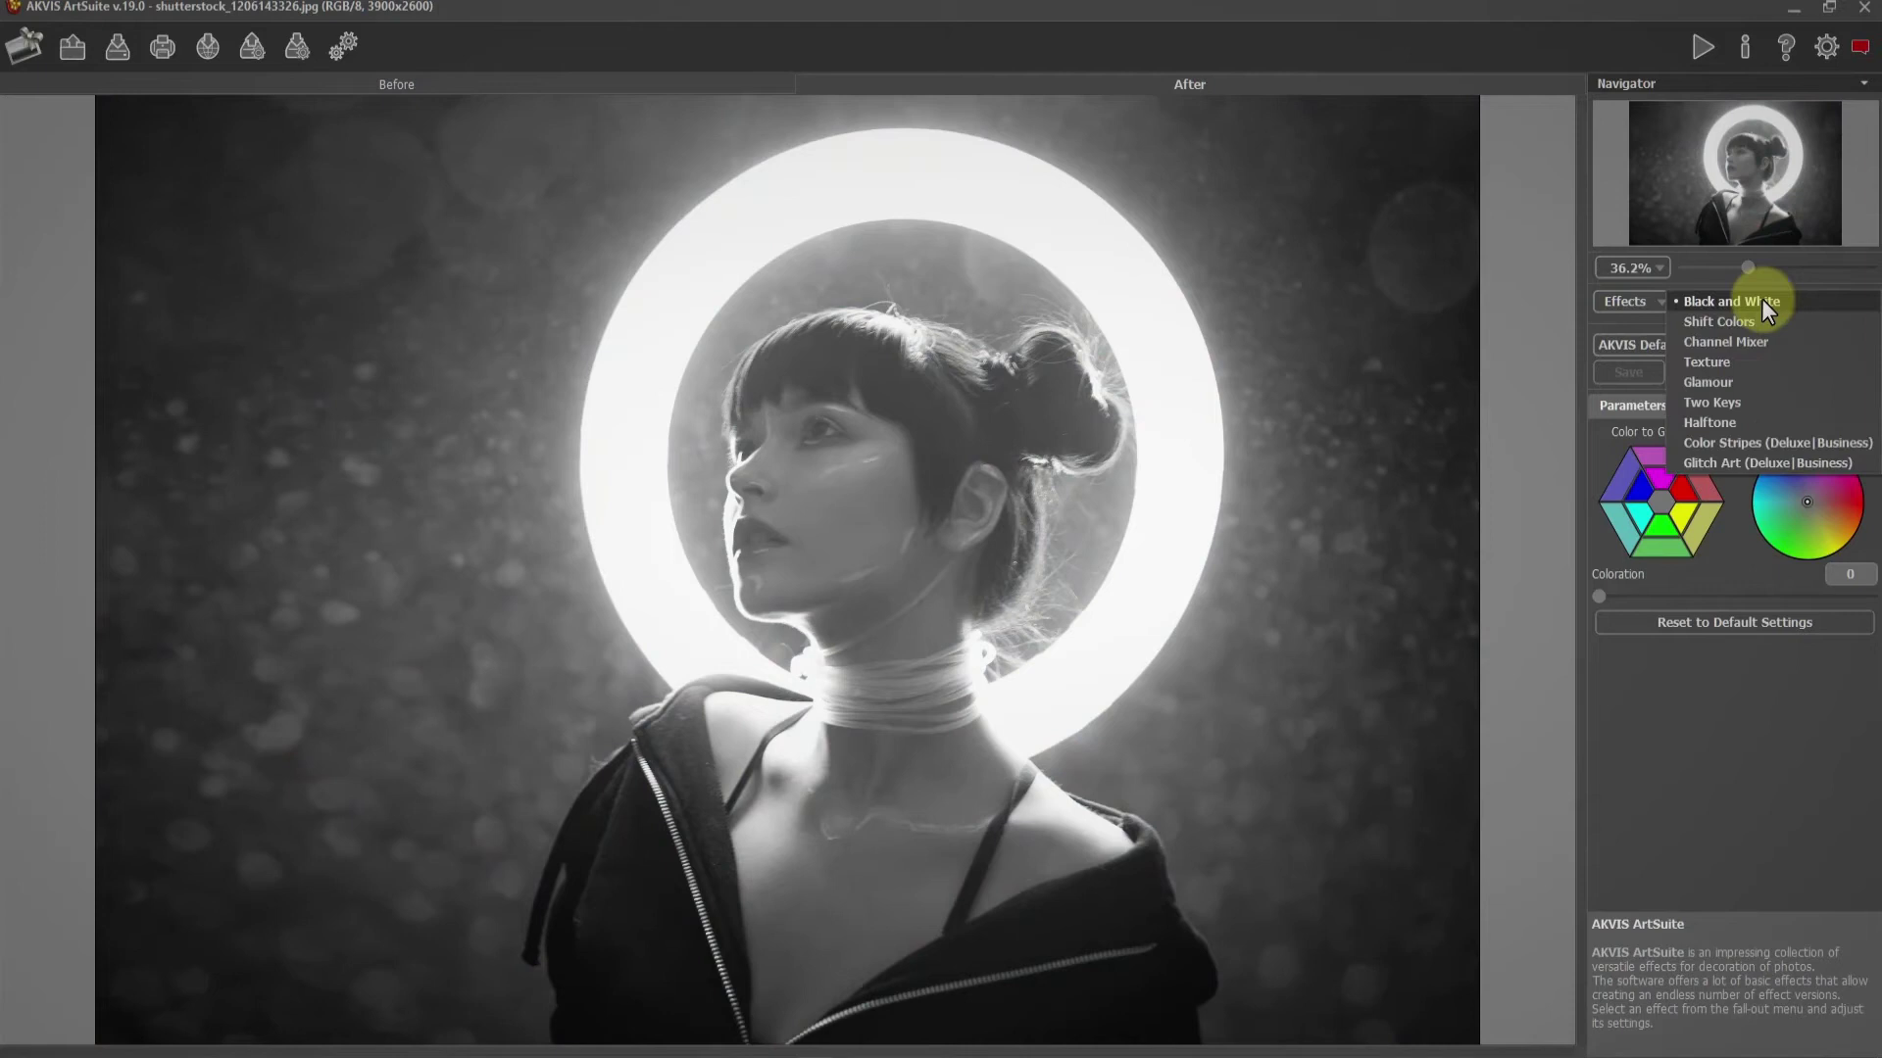
Apply Glitch Art, try the AKVIS Passion Rouge preset, then settle on AKVIS Retro Gleam.
{"action": "left_click", "coordinate": [1730, 465]}
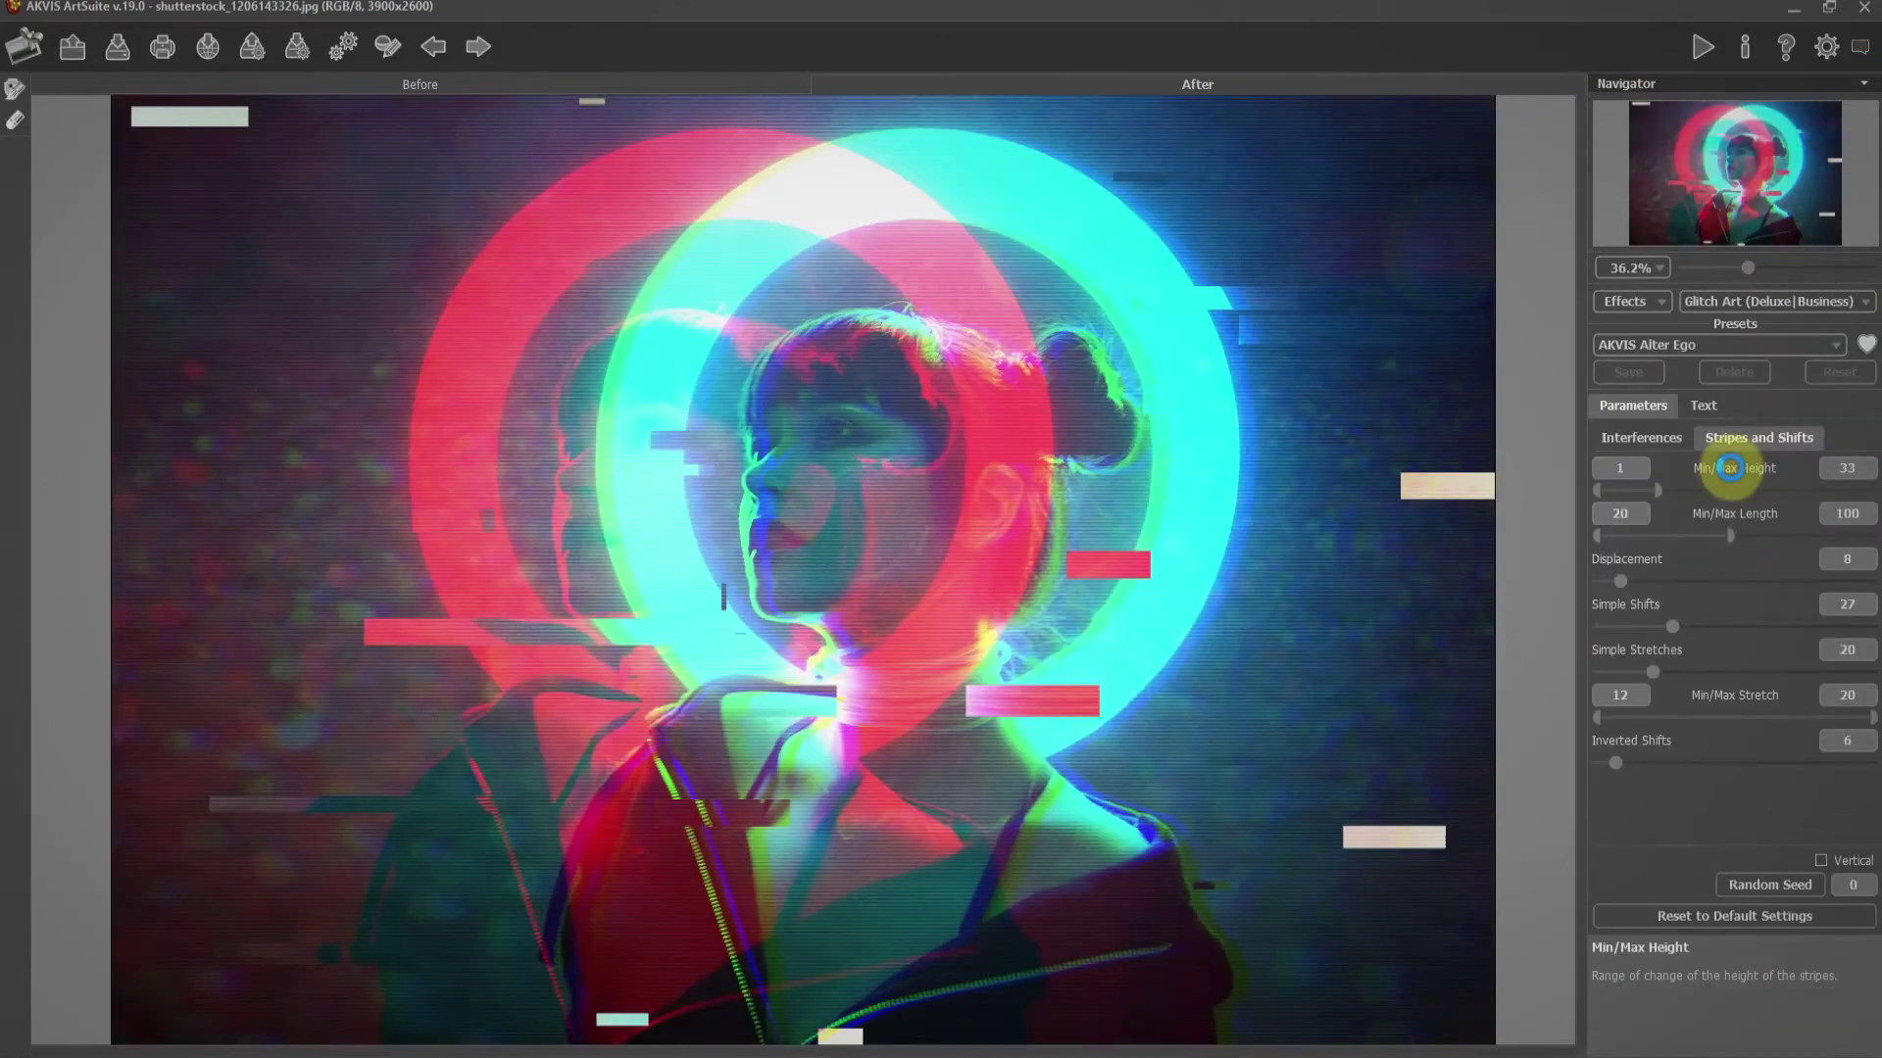
{"action": "left_click", "coordinate": [1830, 344]}
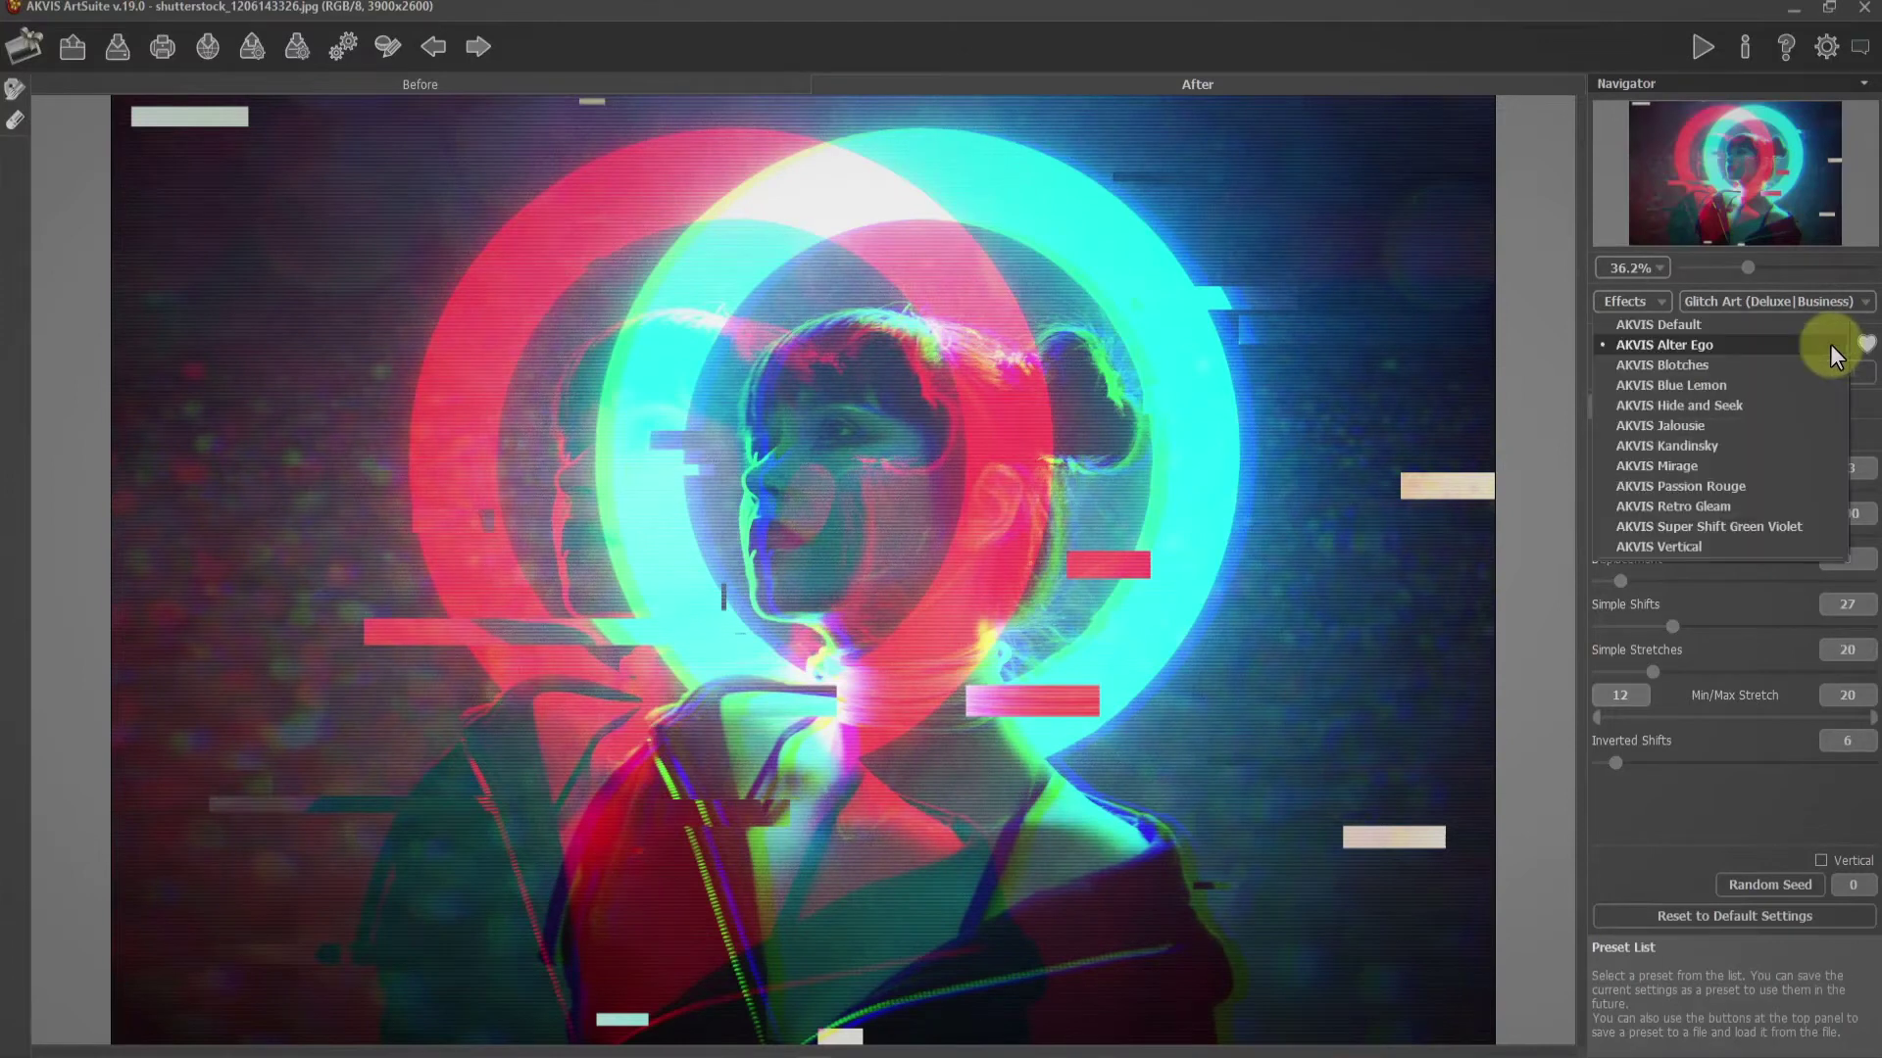
{"action": "left_click", "coordinate": [1685, 484]}
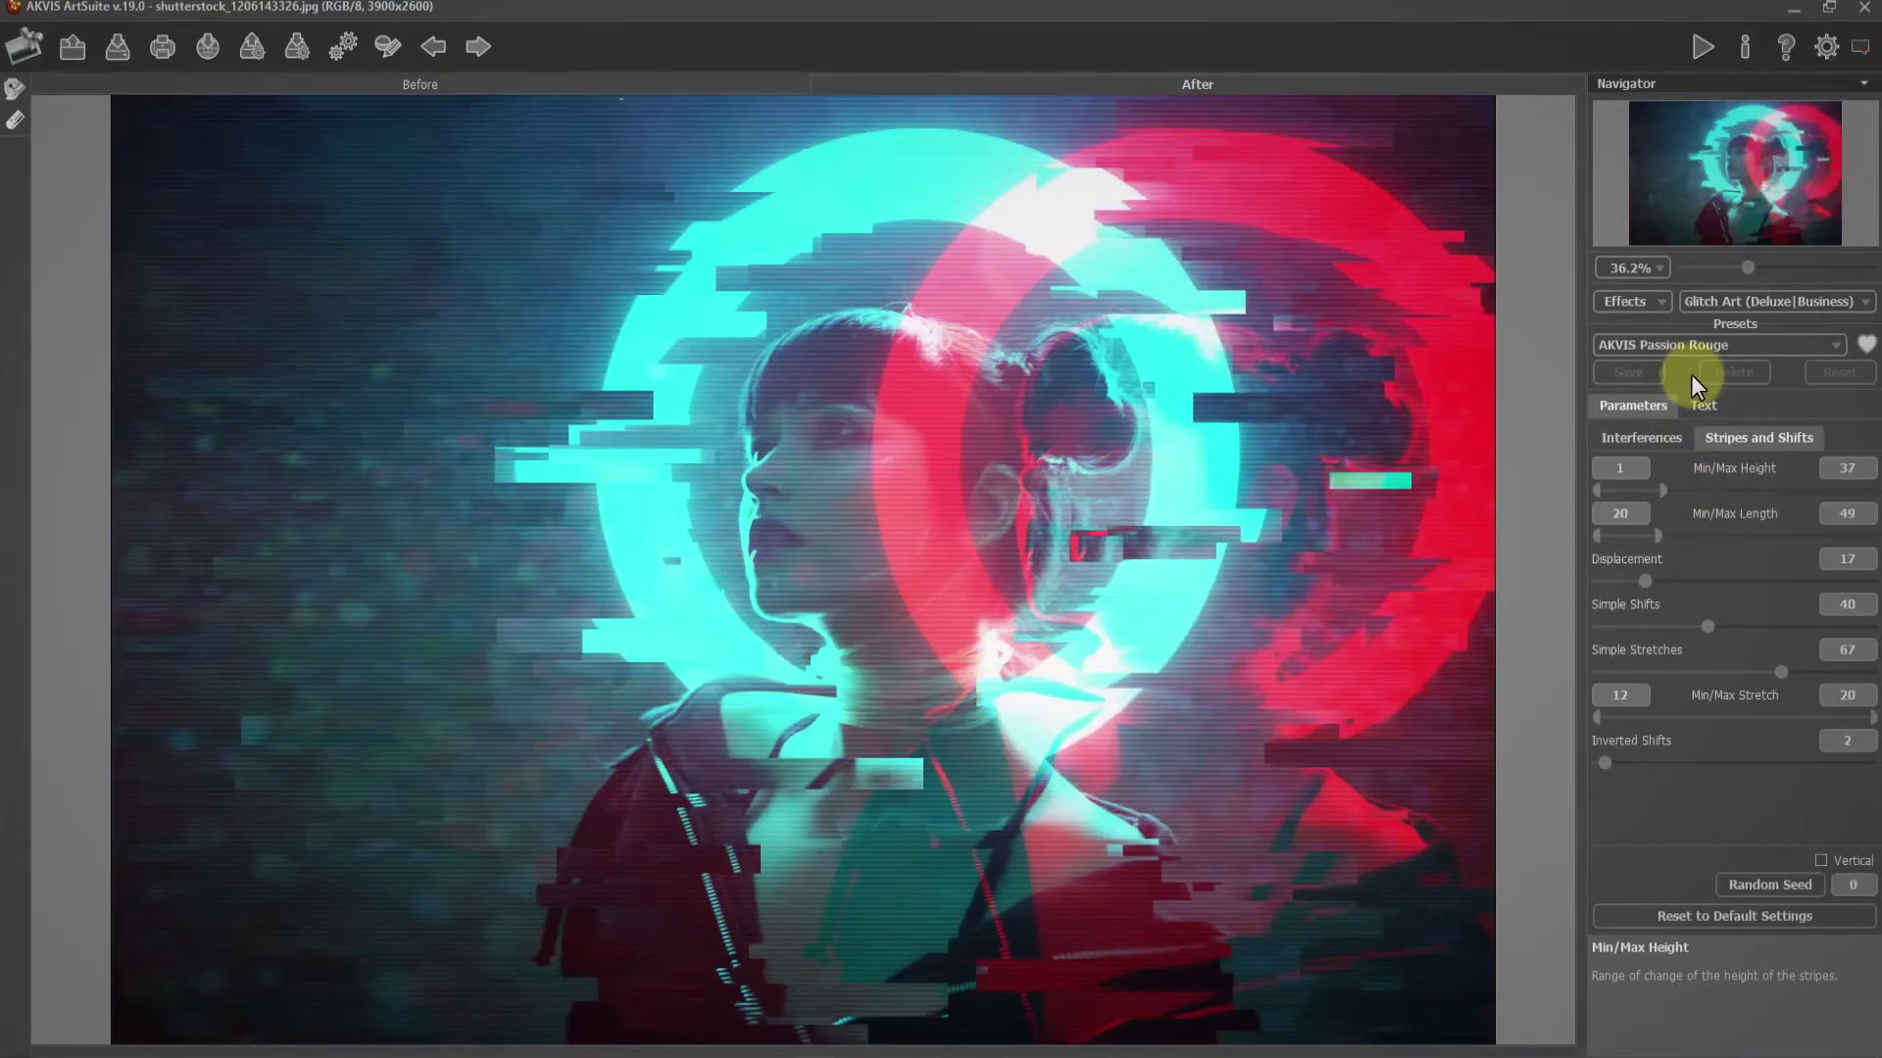
{"action": "left_click", "coordinate": [1697, 344]}
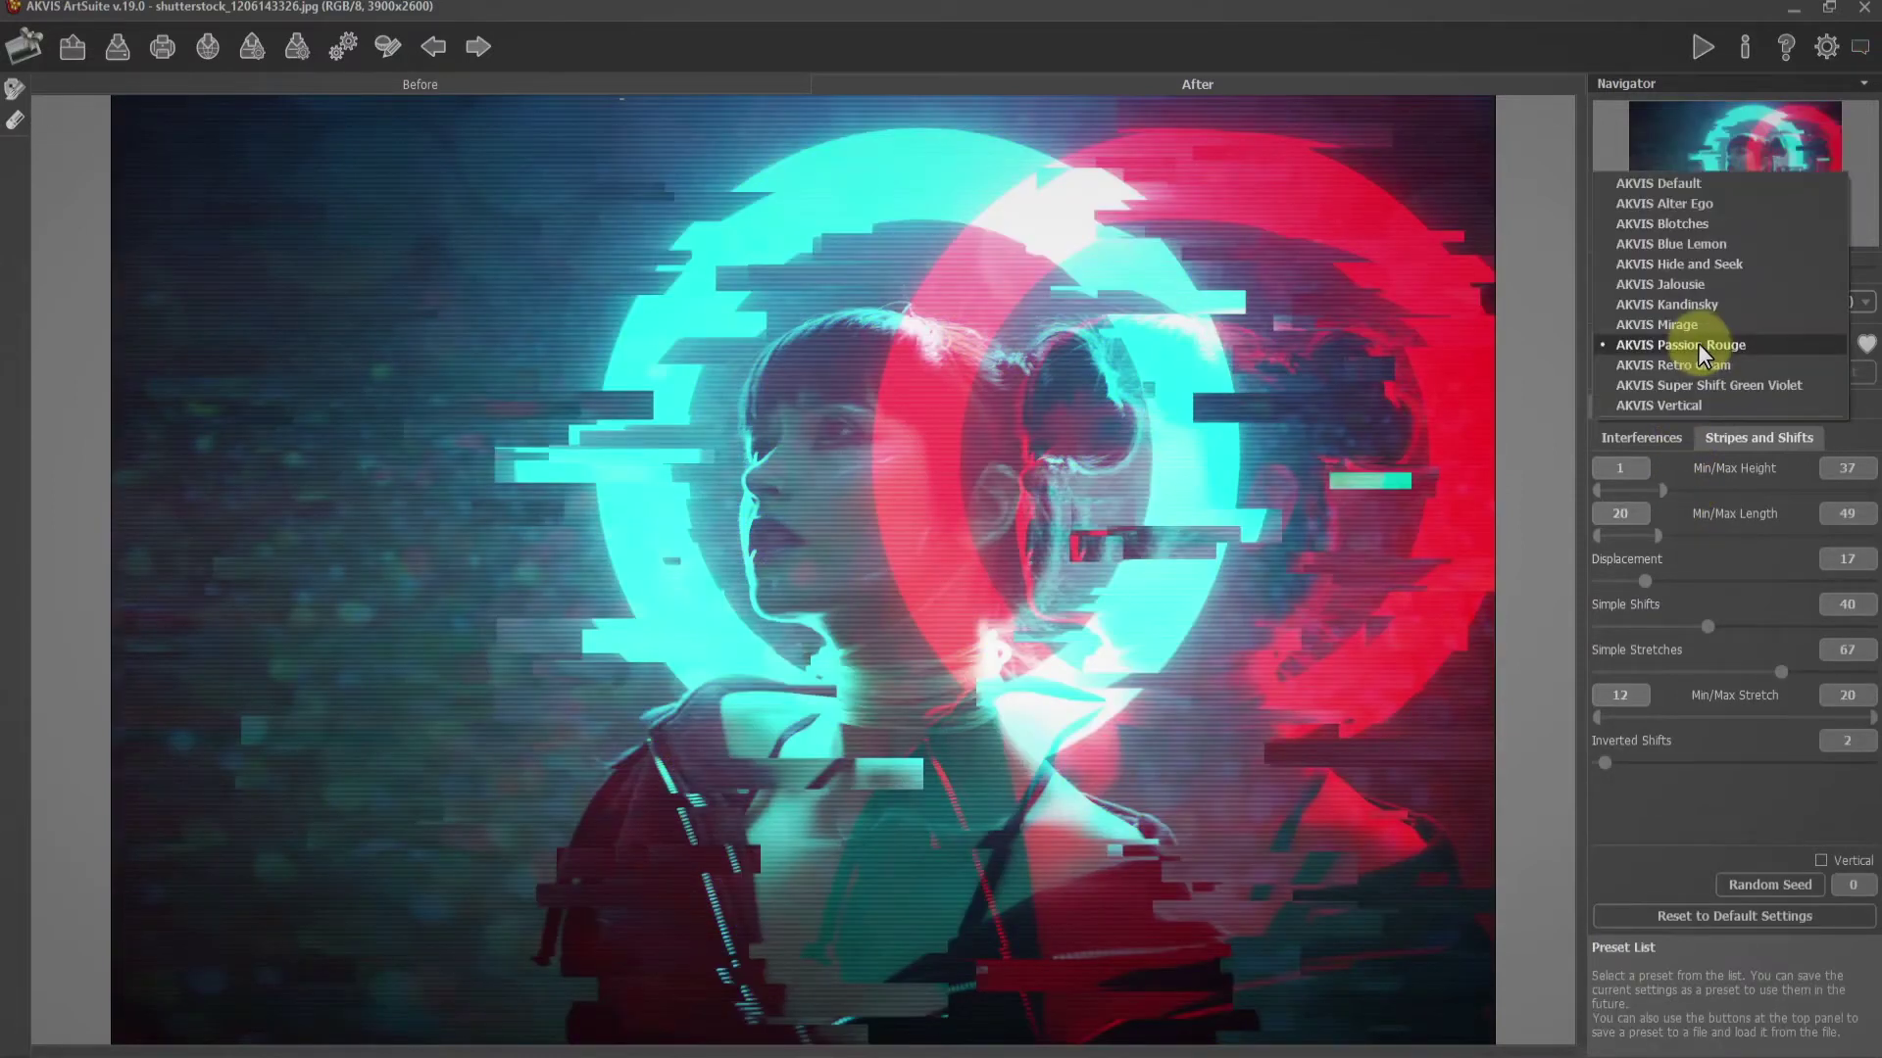
{"action": "left_click", "coordinate": [1690, 366]}
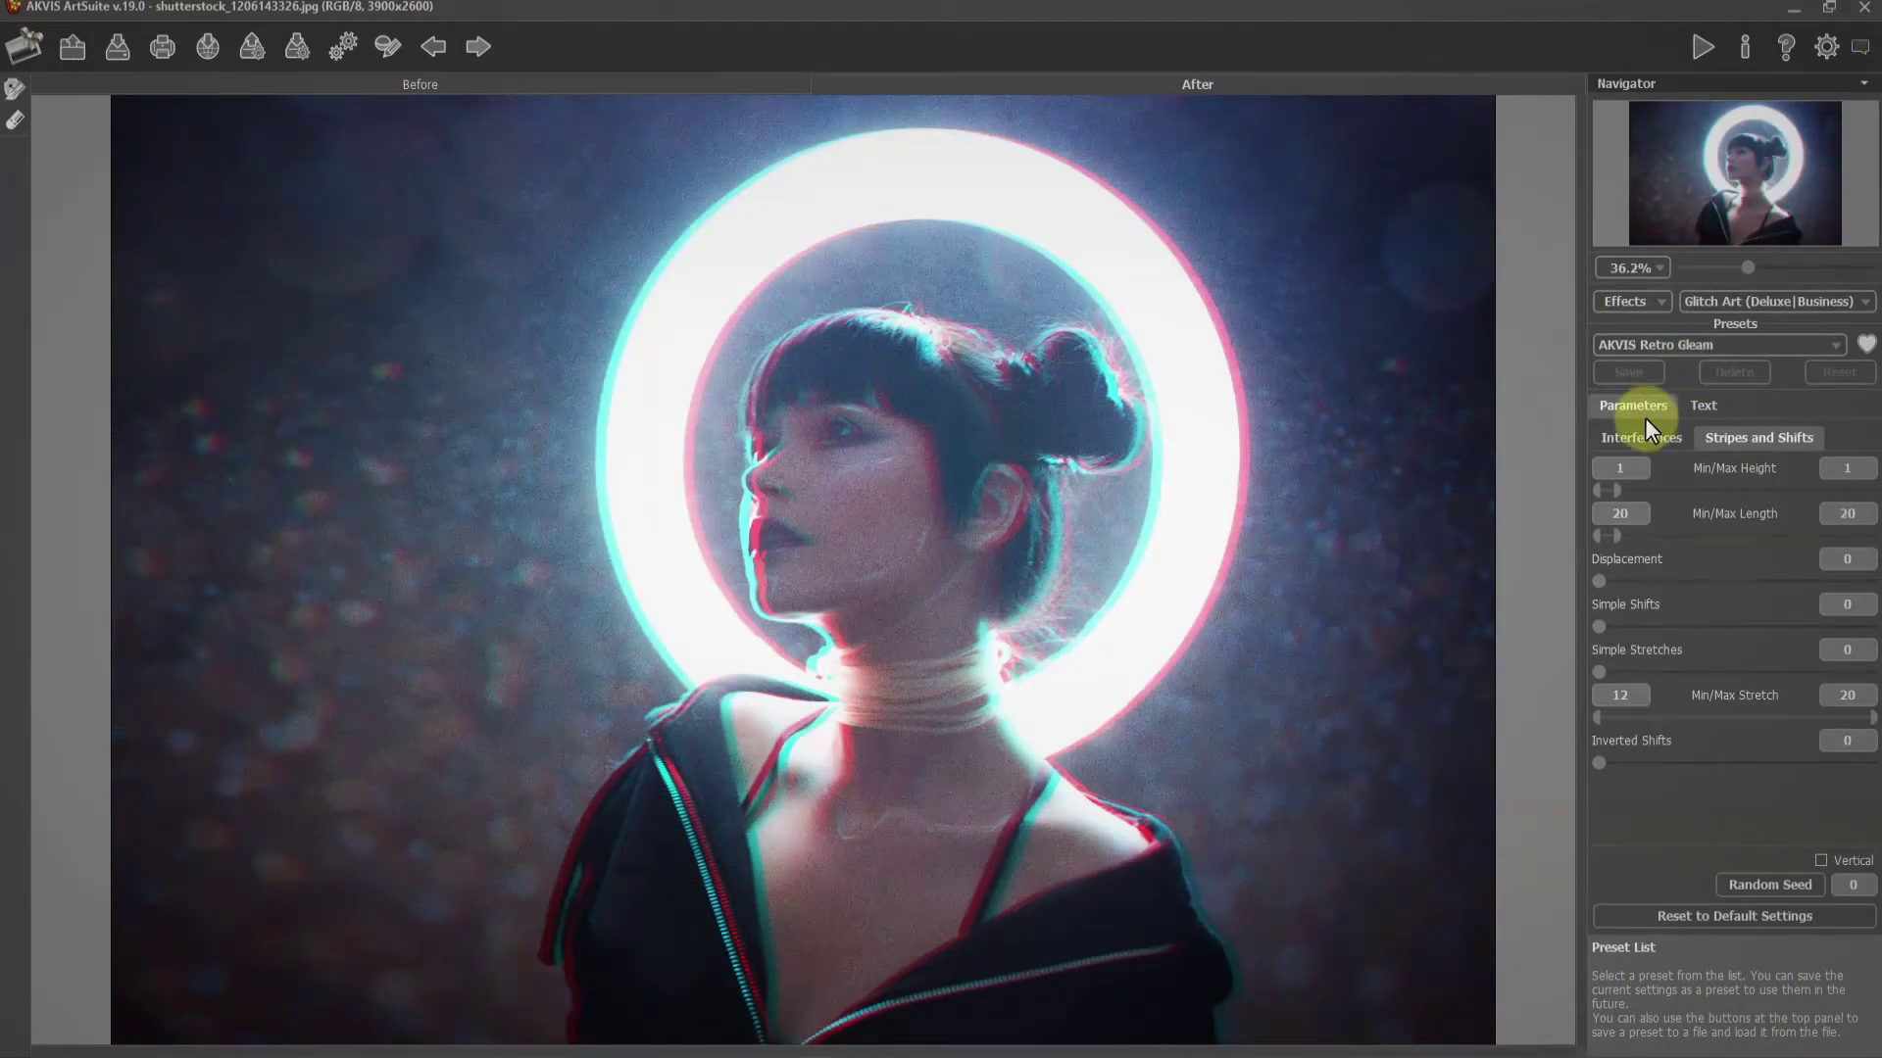
On the Interferences settings, set channel shifts to red 16, green -12 and blue -35.
{"action": "left_click", "coordinate": [1633, 439]}
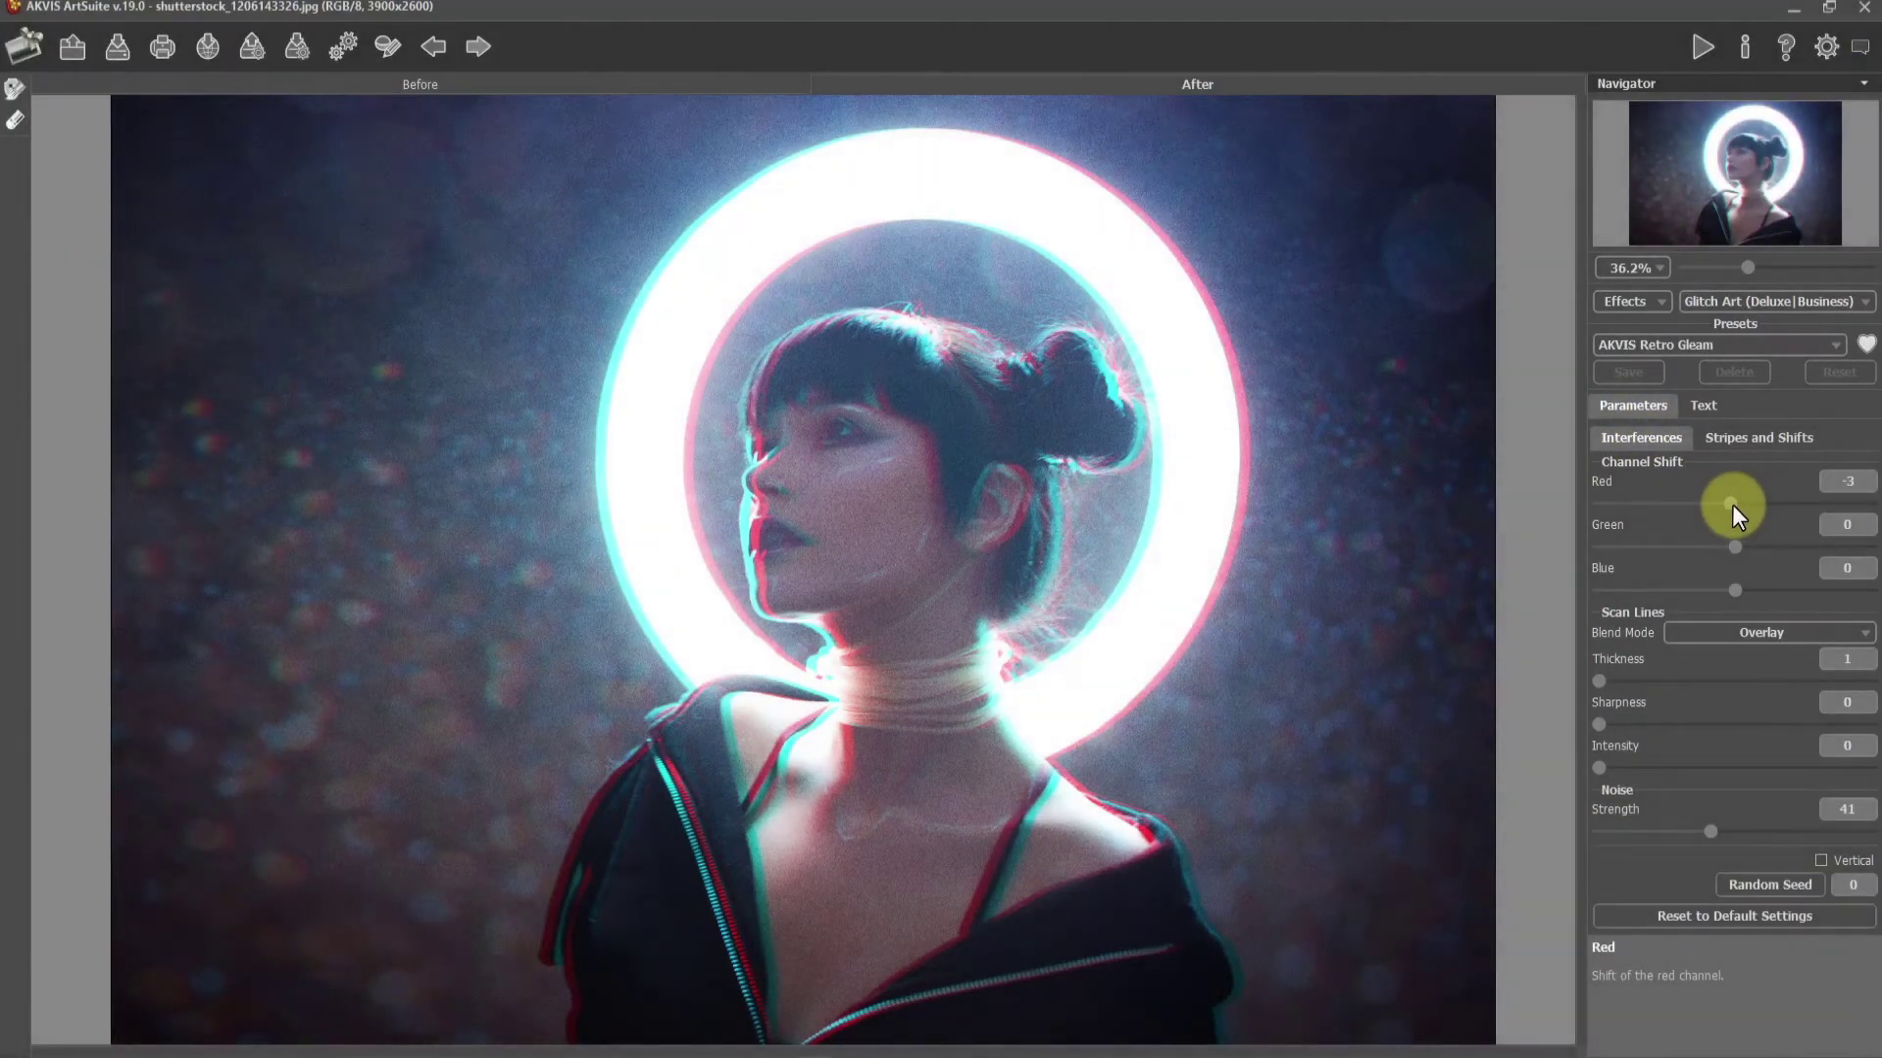
{"action": "left_click_drag", "start_coordinate": [1731, 503], "coordinate": [1754, 506]}
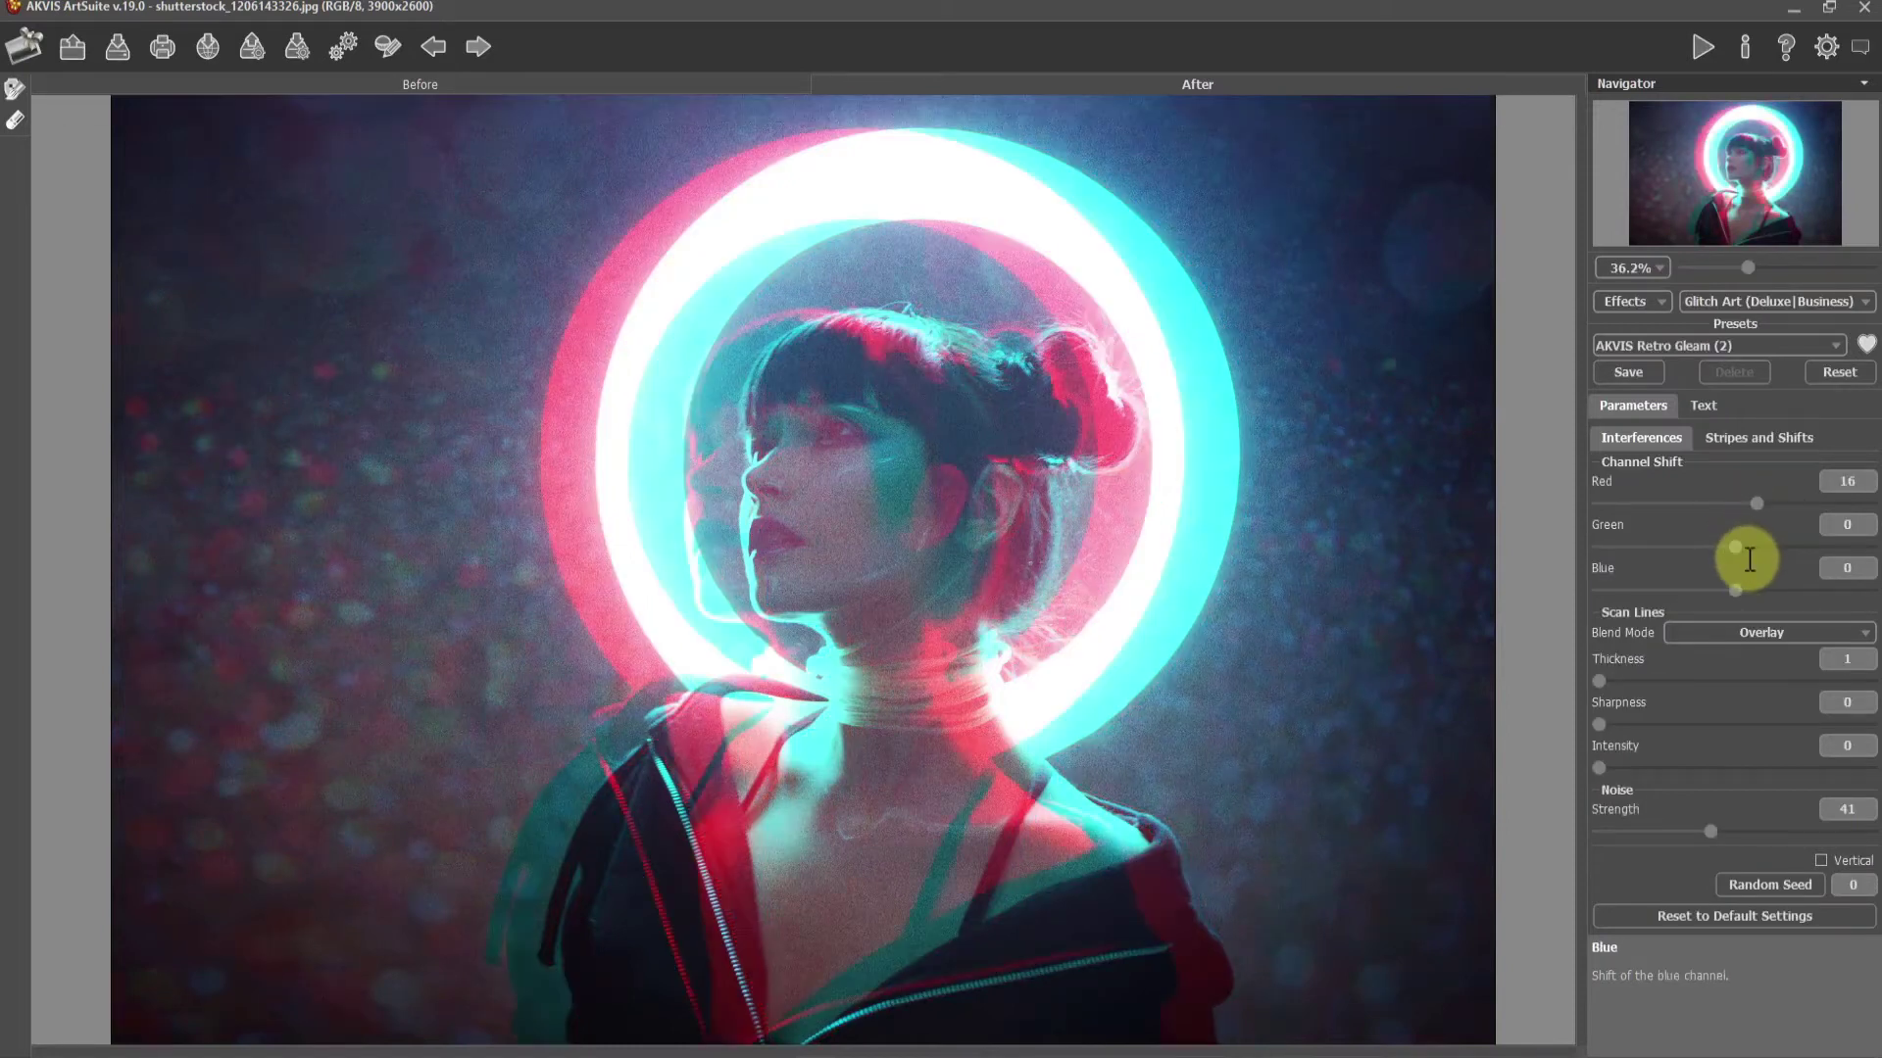
{"action": "left_click_drag", "start_coordinate": [1732, 549], "coordinate": [1717, 547]}
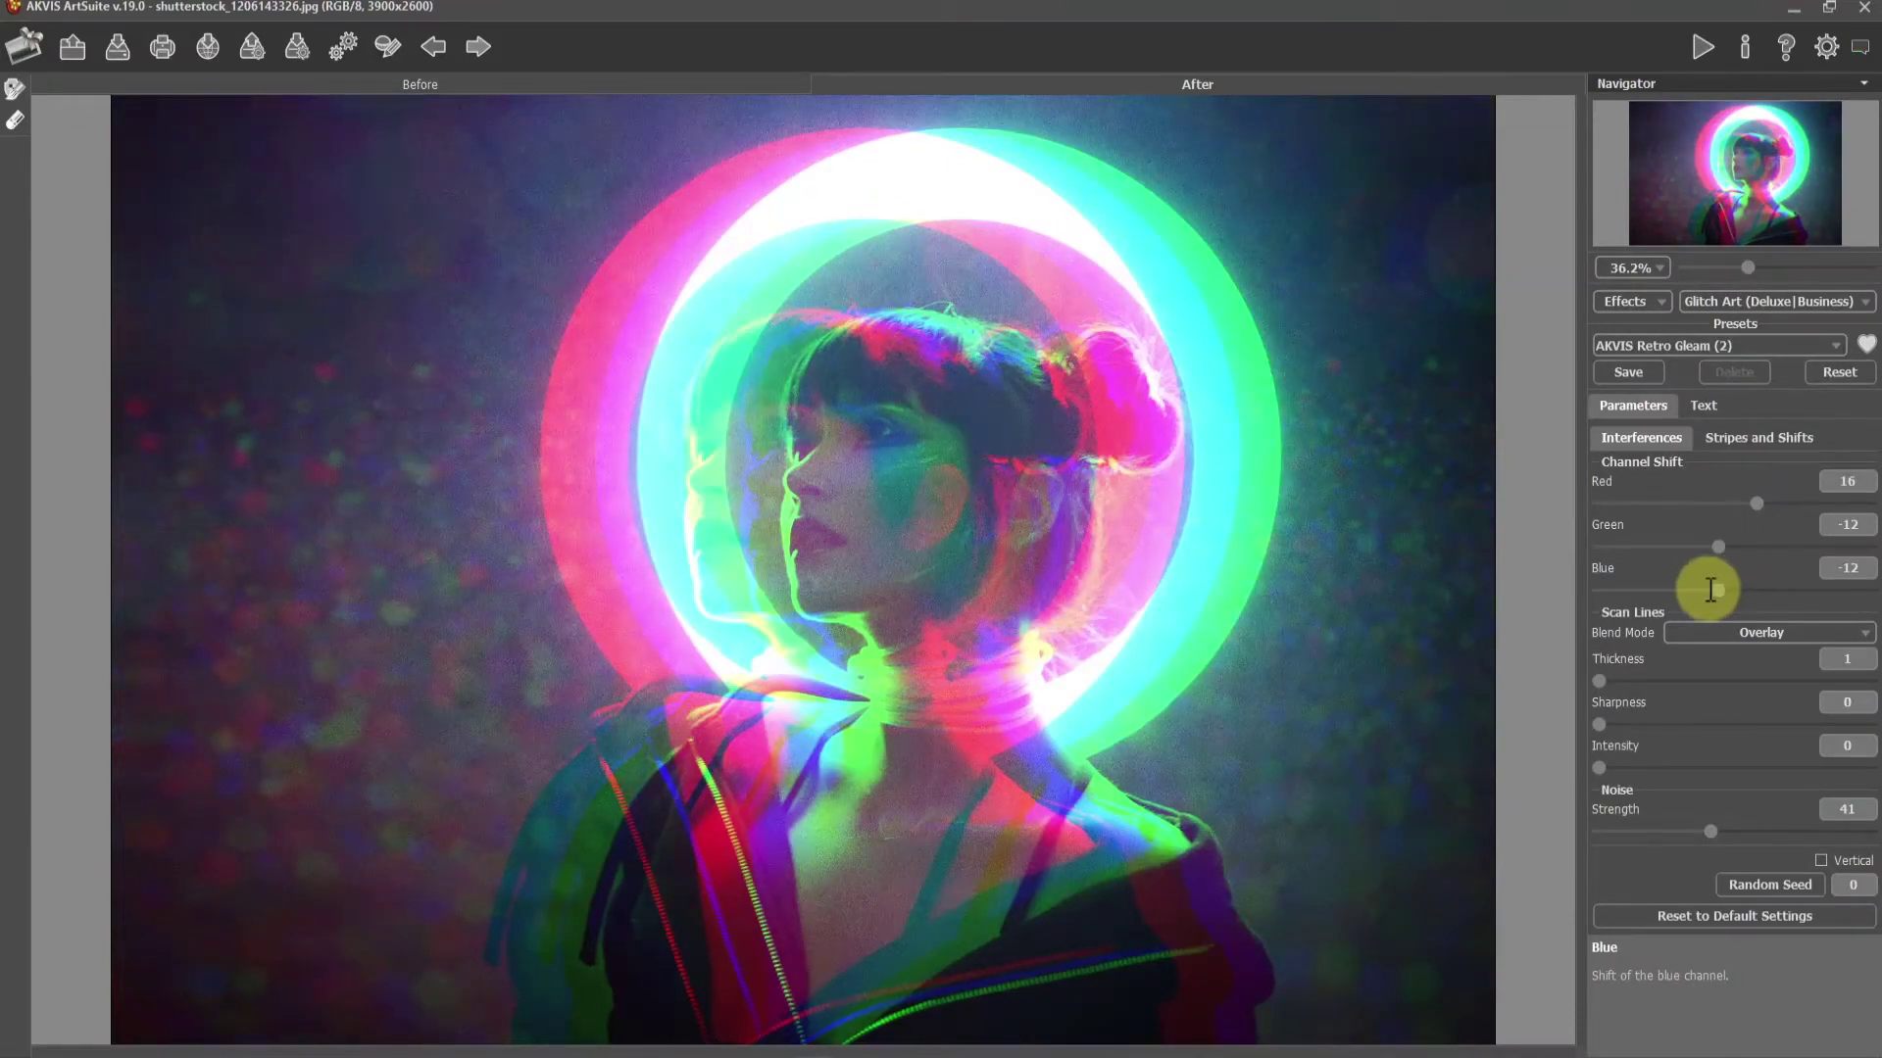
{"action": "left_click_drag", "start_coordinate": [1732, 588], "coordinate": [1688, 590]}
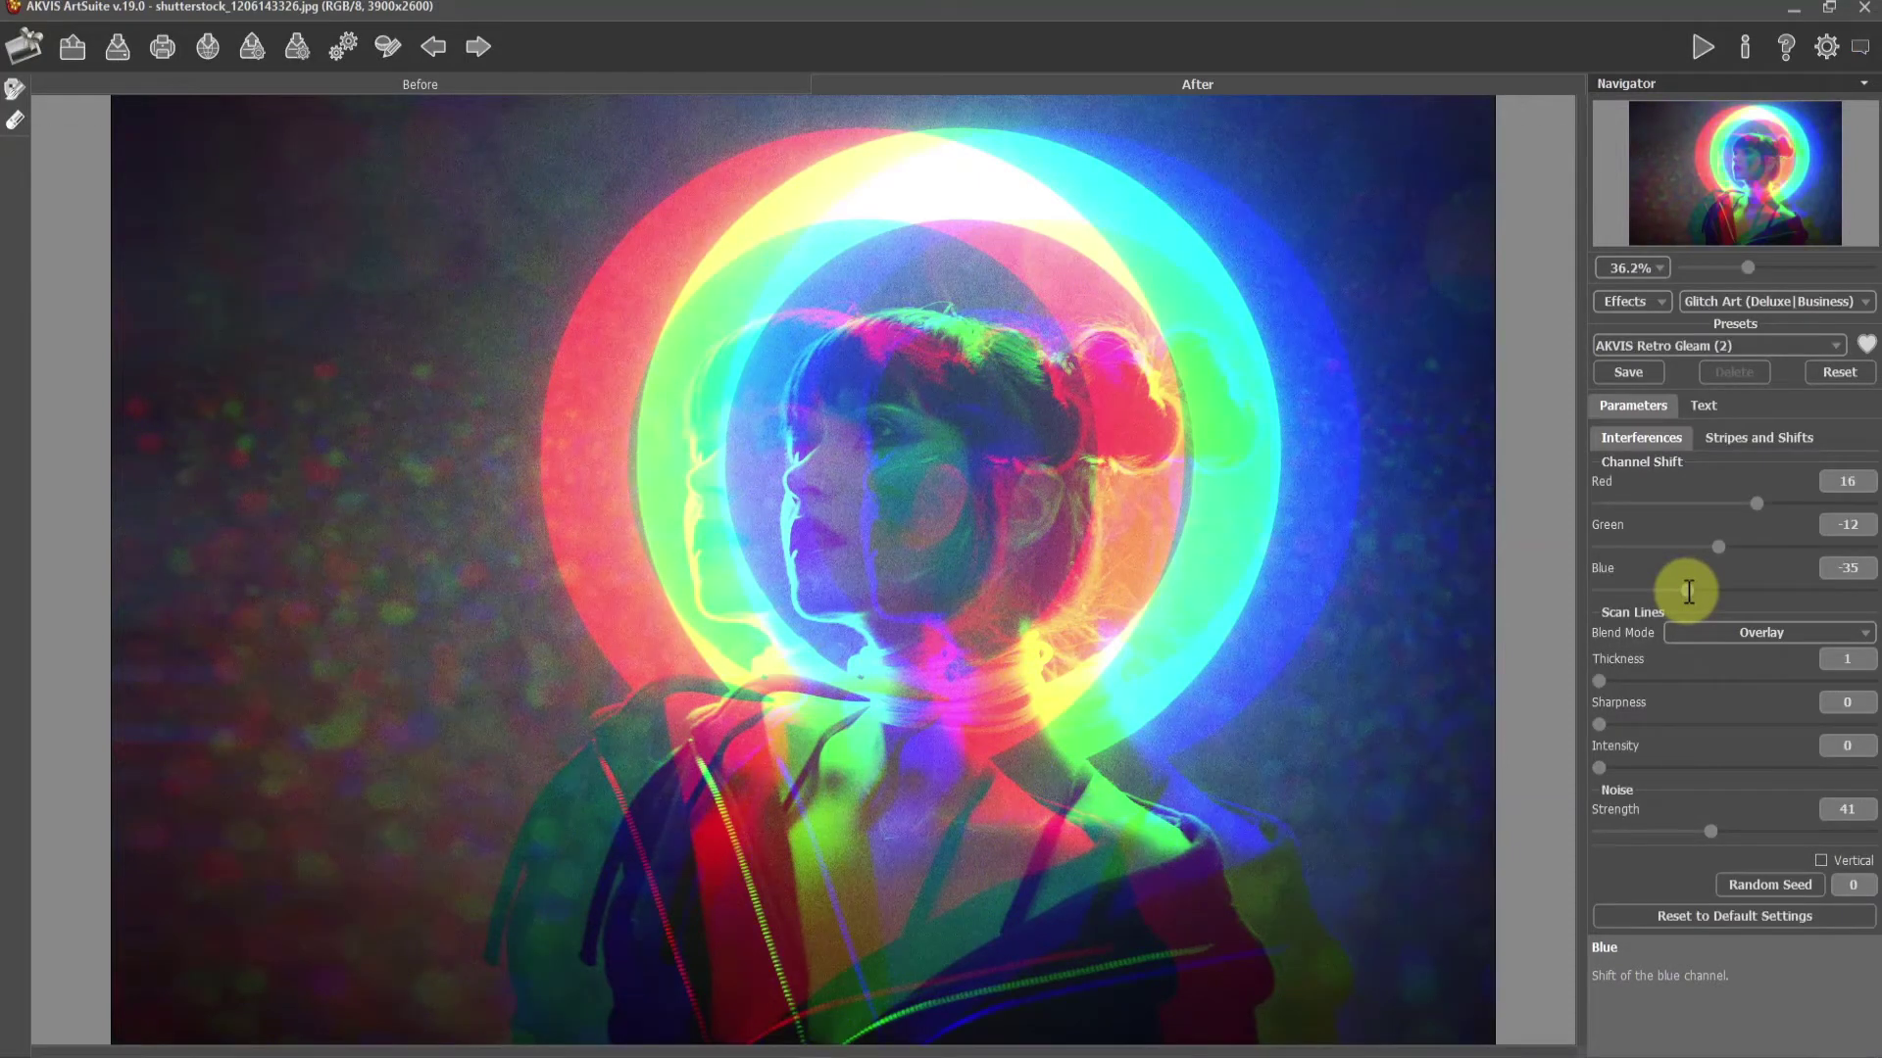
Give the scan lines Soft Light blending, thickness 3 and intensity 38, with noise strength 0.
{"action": "left_click", "coordinate": [1748, 630]}
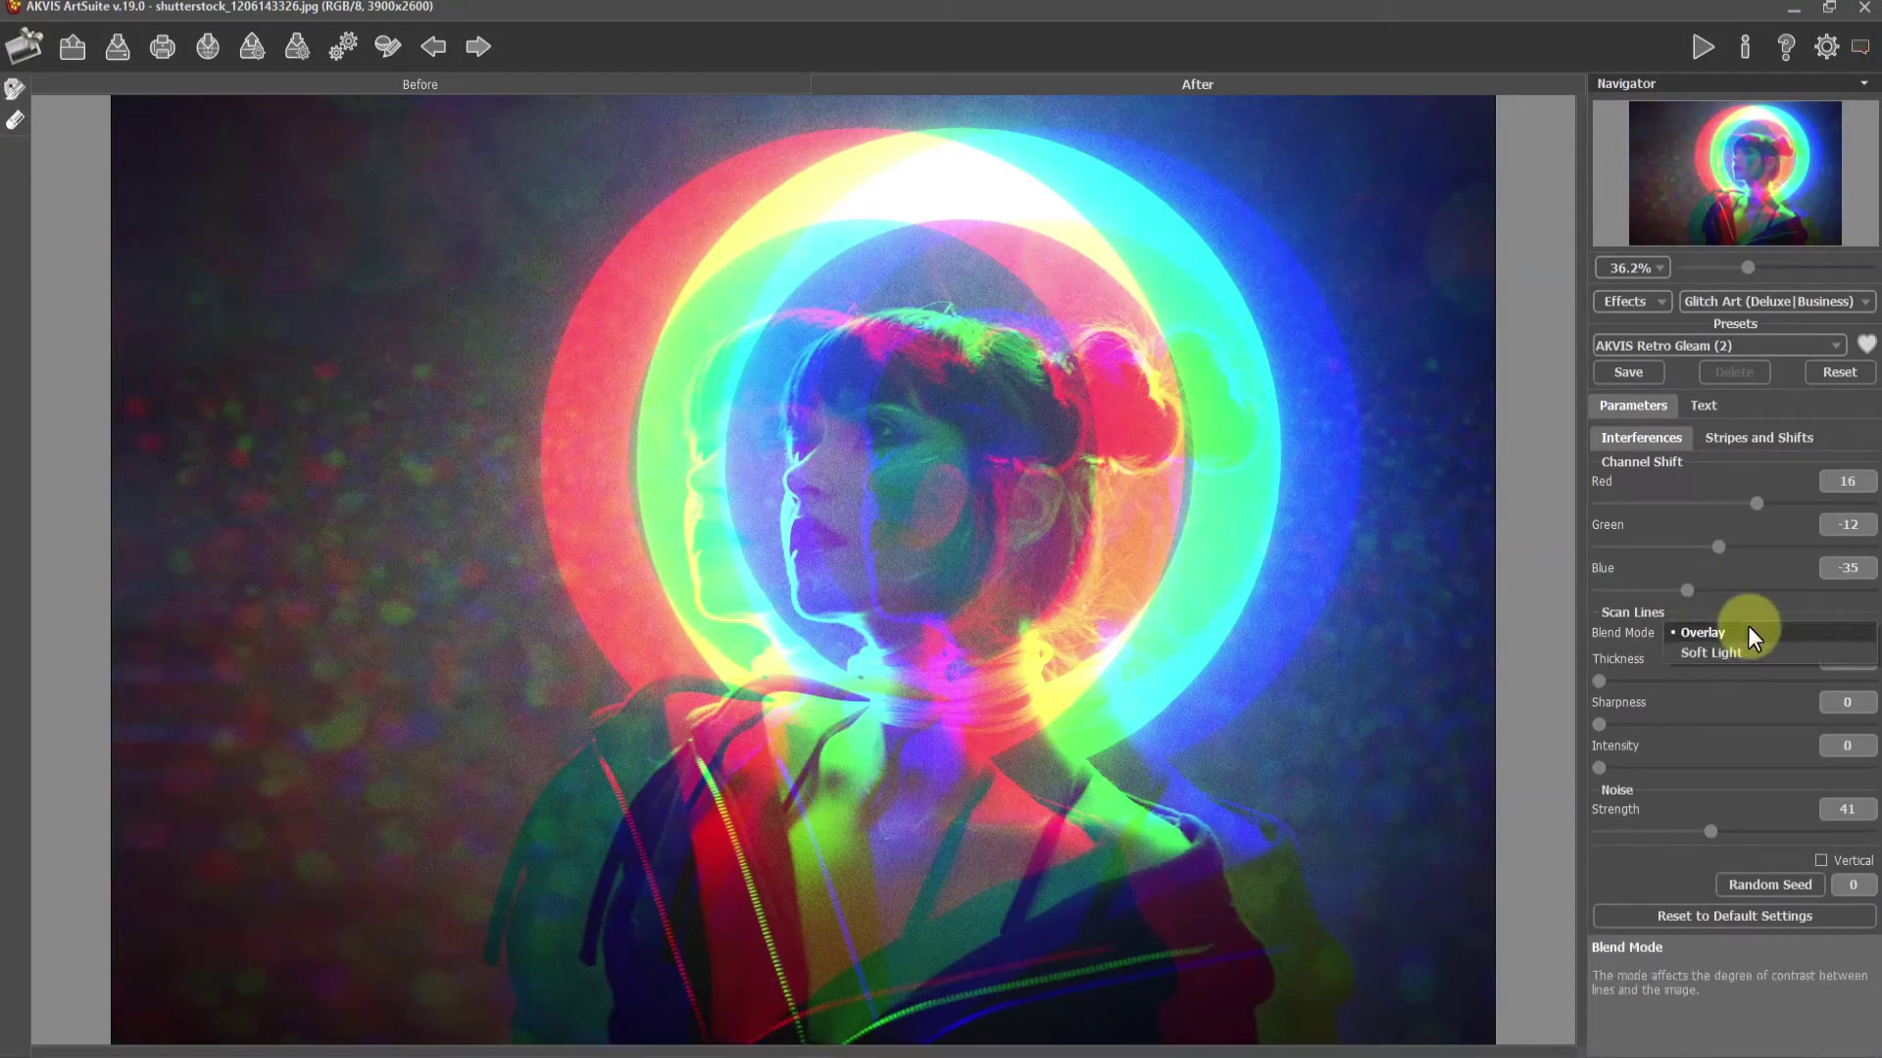
{"action": "left_click", "coordinate": [1731, 654]}
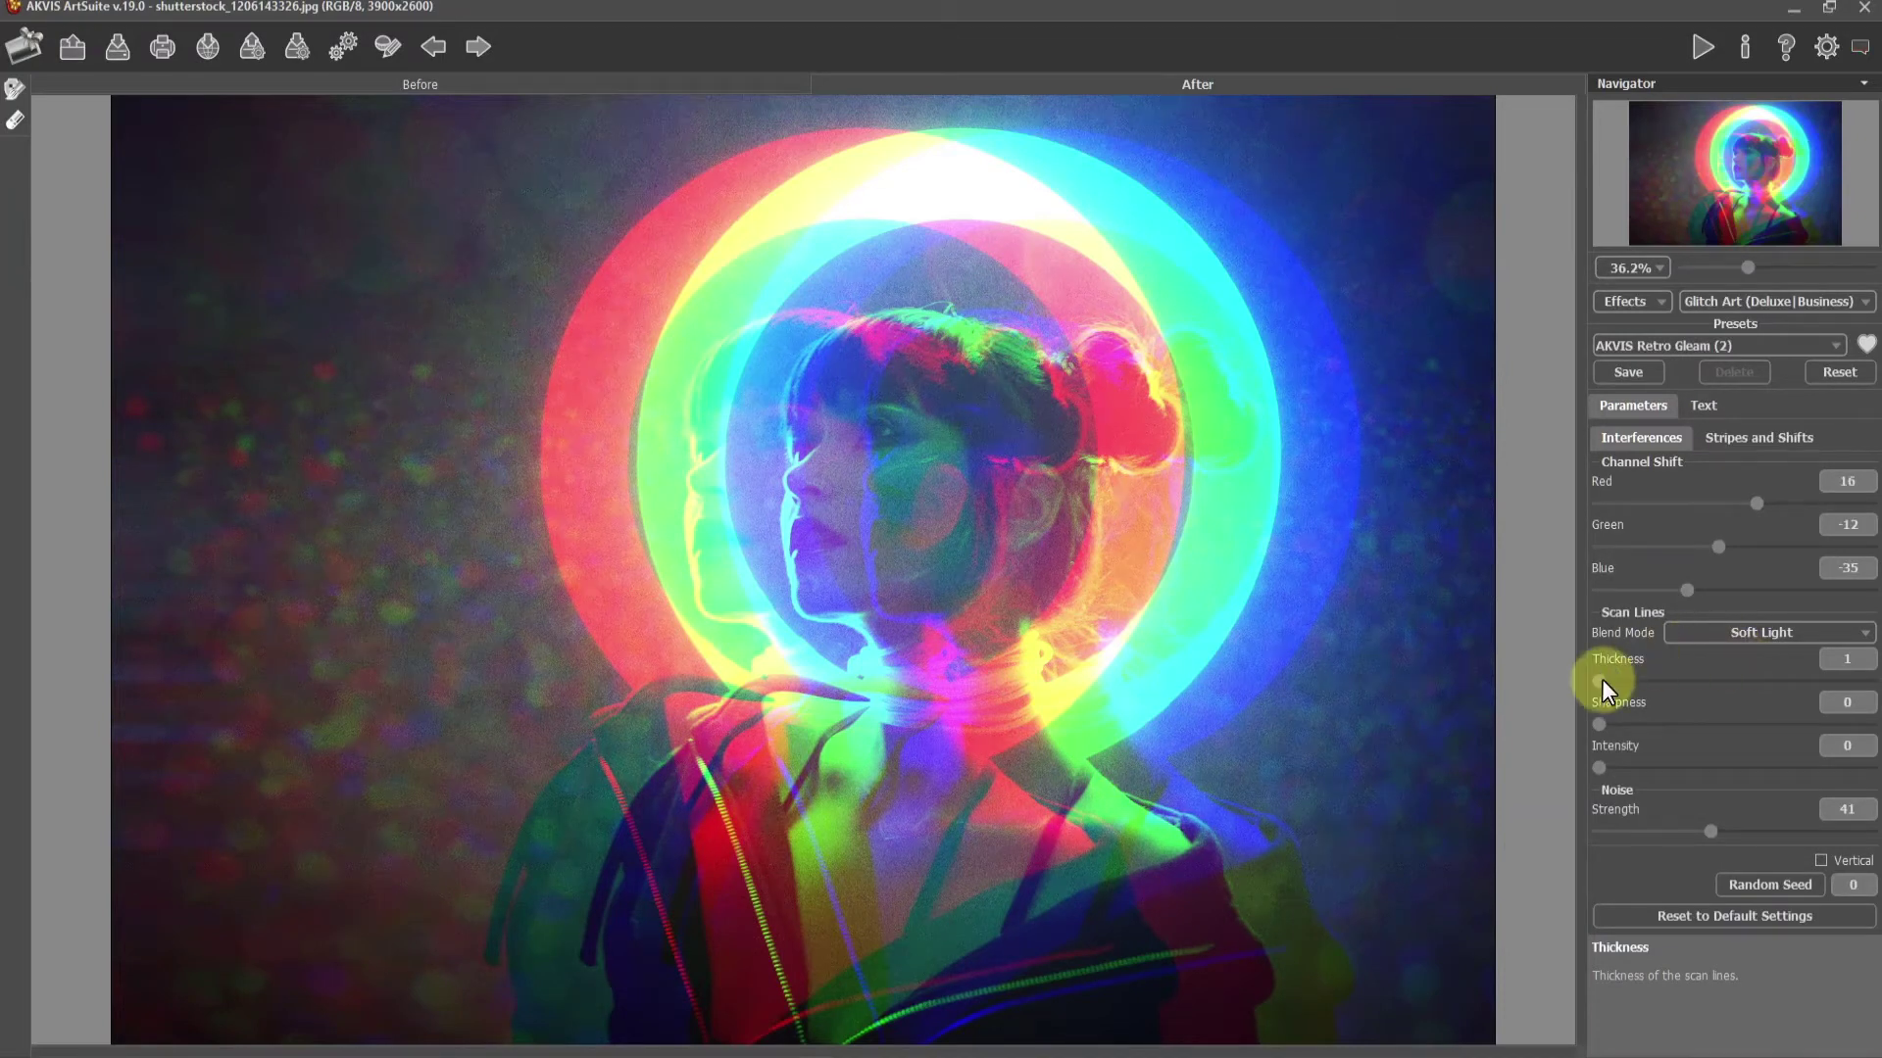
{"action": "left_click_drag", "start_coordinate": [1601, 679], "coordinate": [1634, 681]}
{"action": "left_click_drag", "start_coordinate": [1599, 768], "coordinate": [1697, 761]}
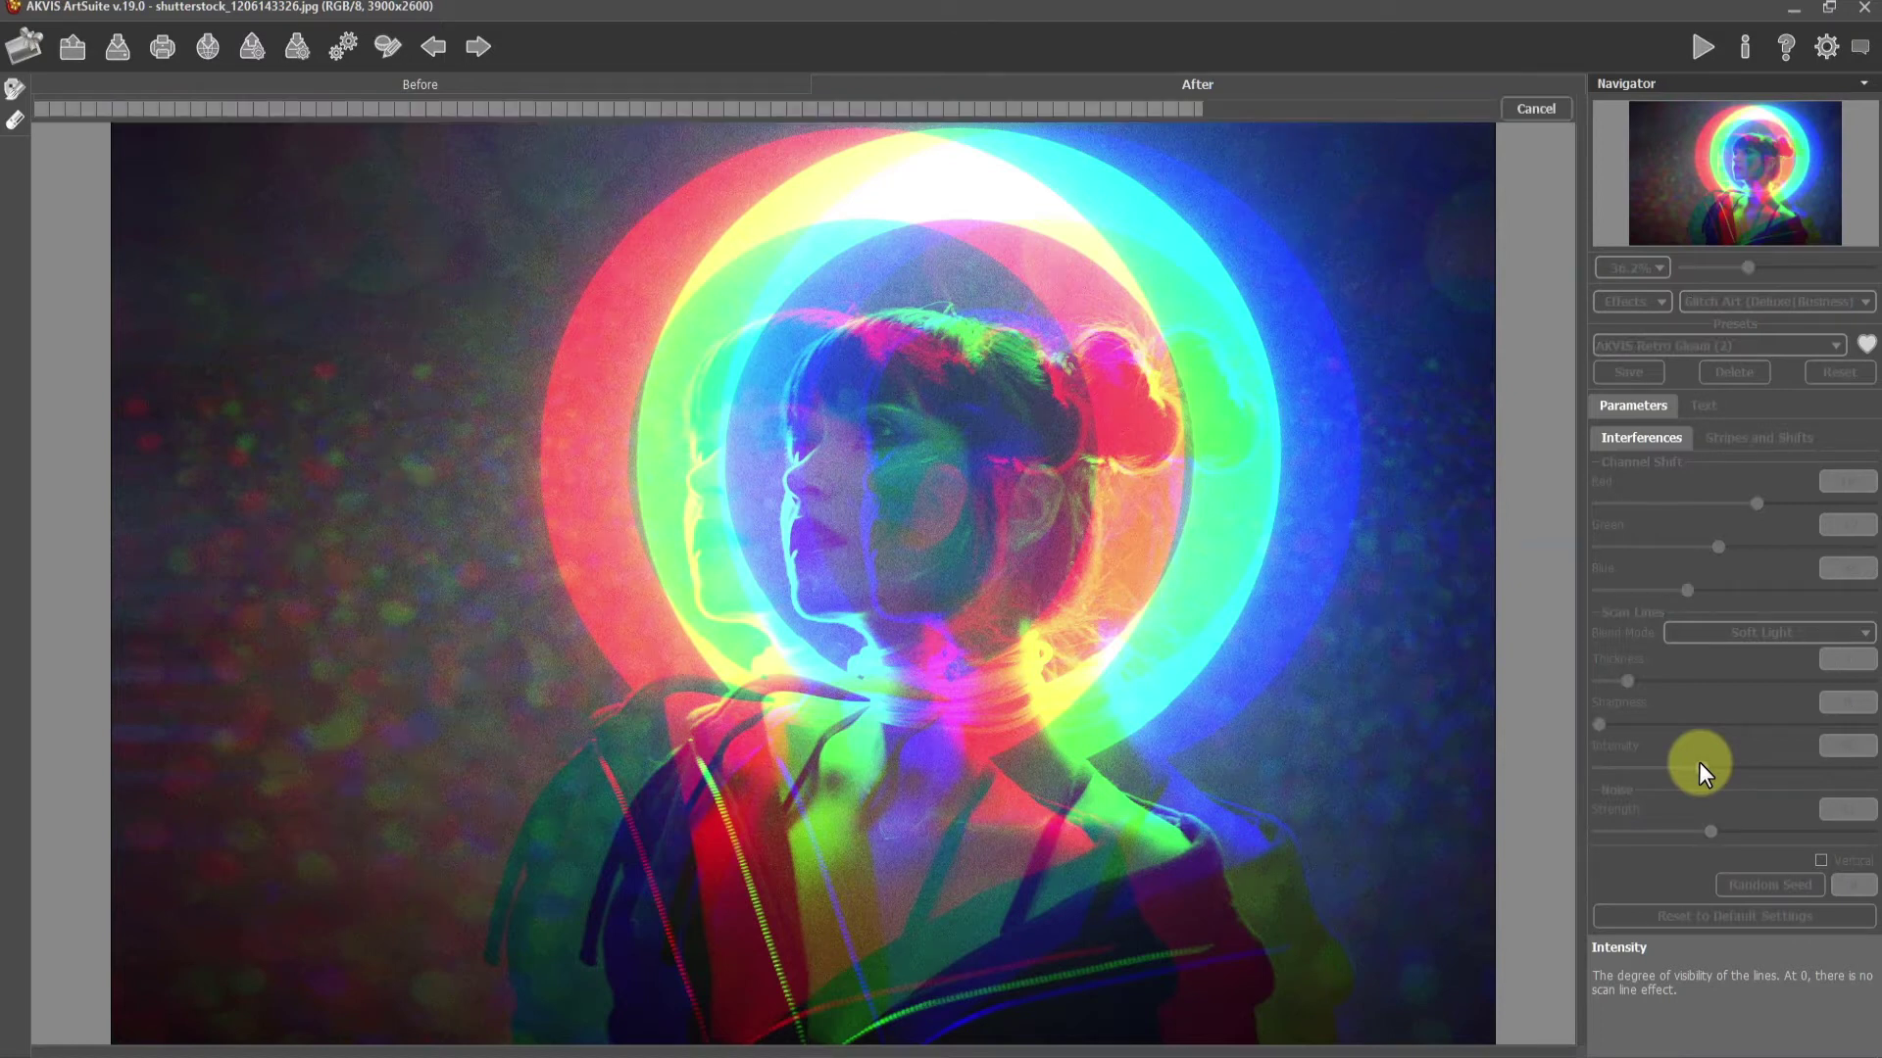
{"action": "left_click_drag", "start_coordinate": [1708, 832], "coordinate": [1591, 835]}
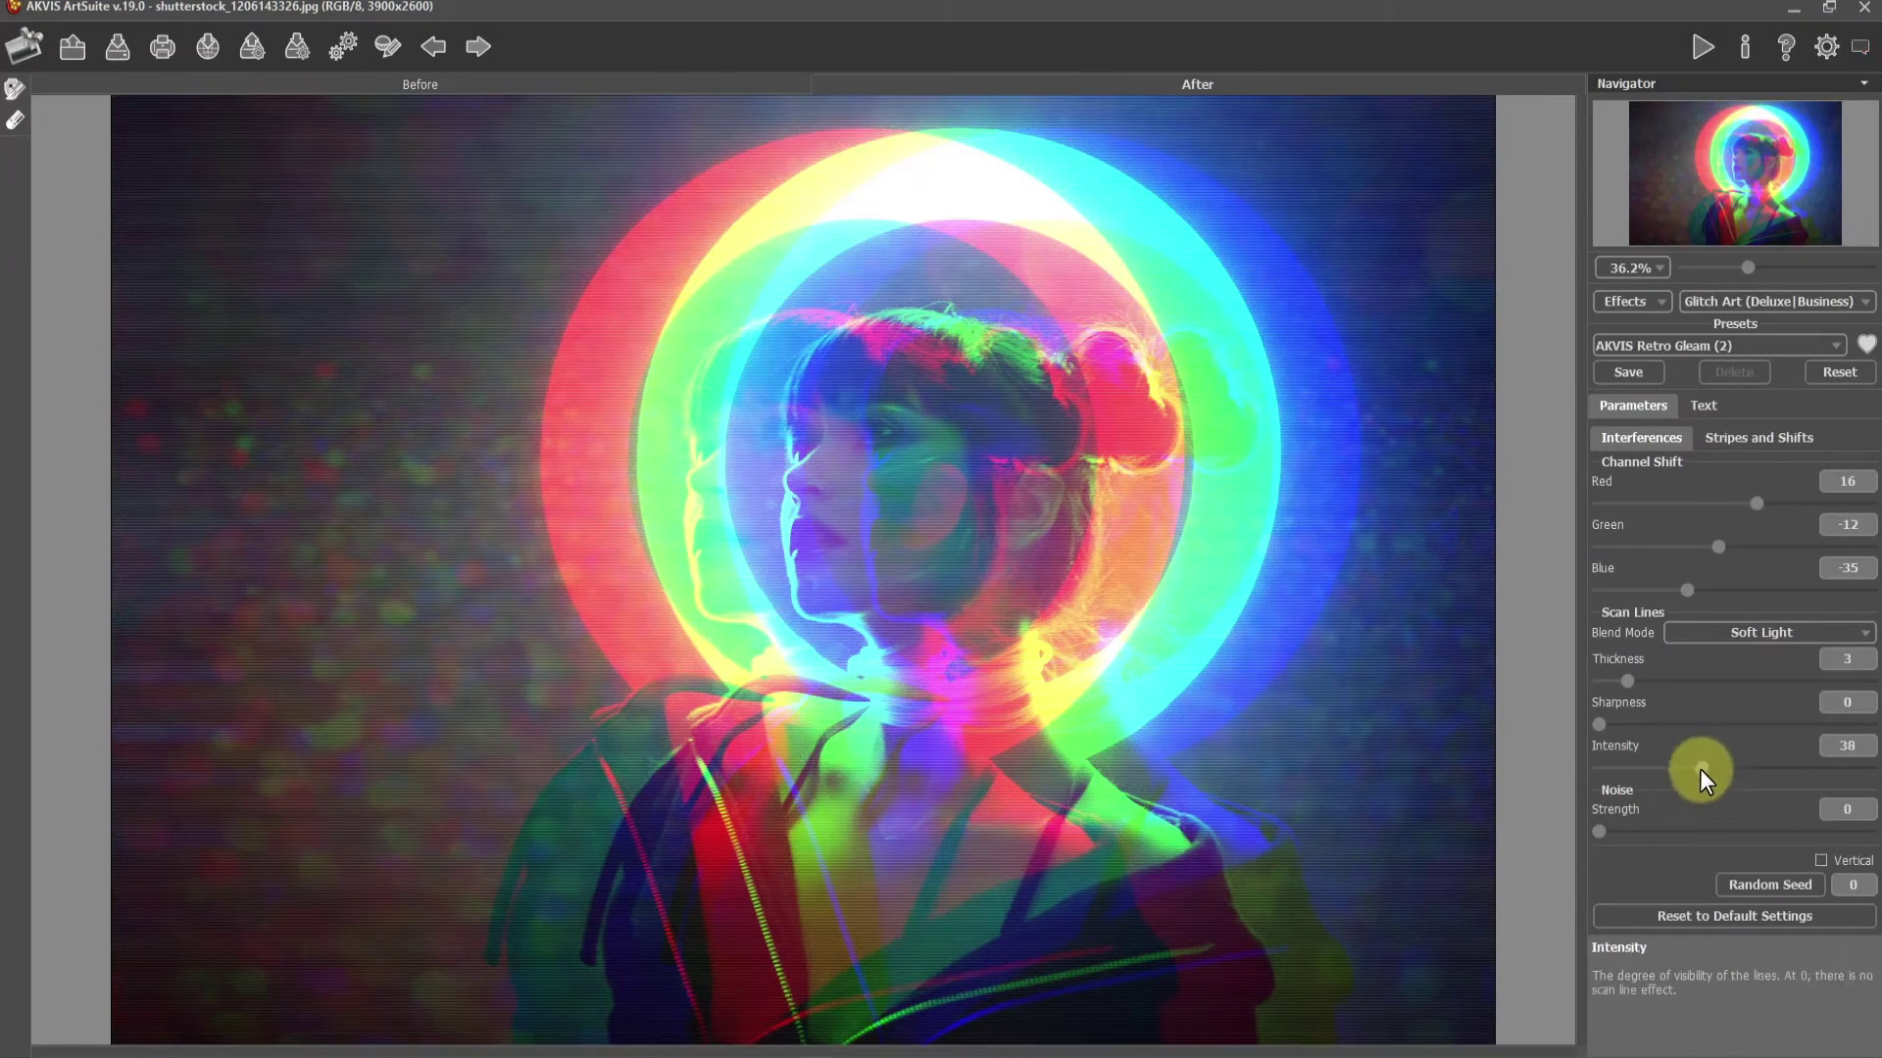
{"action": "left_click_drag", "start_coordinate": [1702, 768], "coordinate": [1770, 768]}
Set the stripes to simple shifts 35, simple stretches 13 and displacement 29.
{"action": "left_click", "coordinate": [1740, 439]}
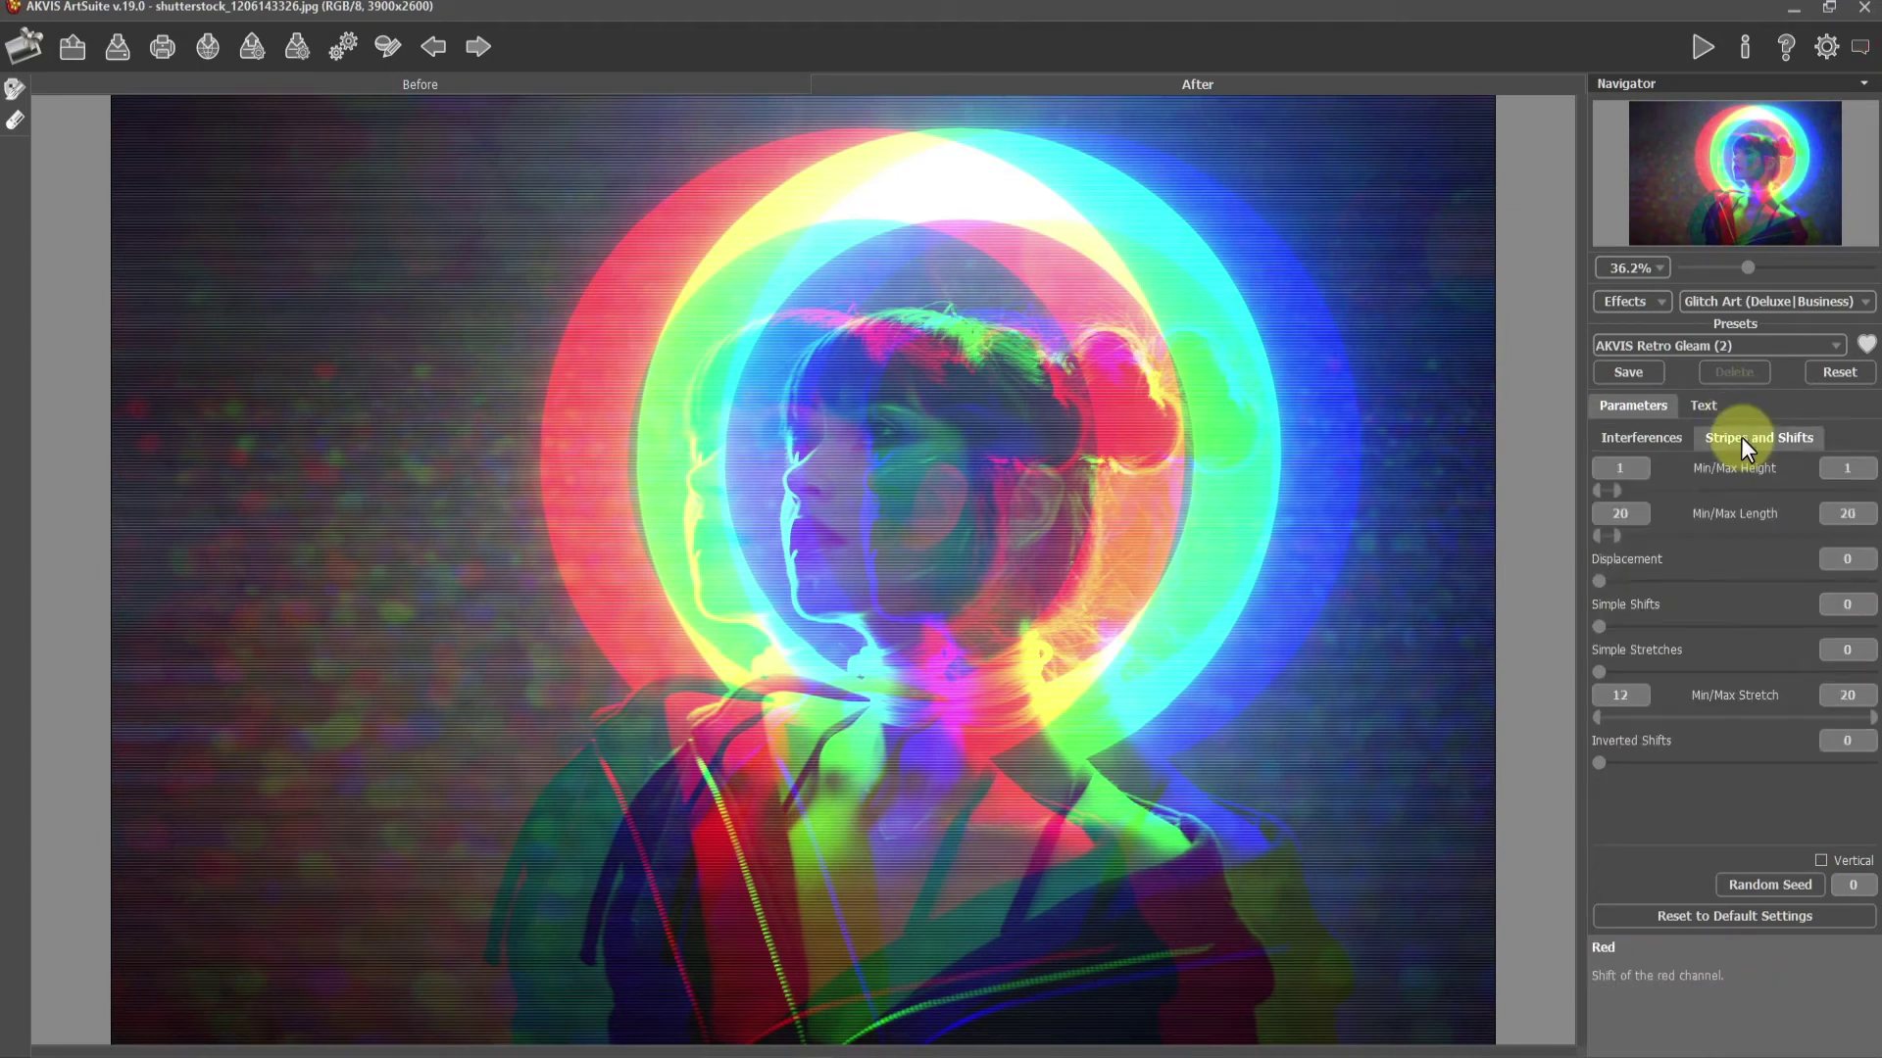
{"action": "mouse_move", "coordinate": [1600, 627]}
{"action": "left_mouse_down"}
{"action": "mouse_move", "coordinate": [1649, 627]}
{"action": "mouse_move", "coordinate": [1605, 674]}
{"action": "mouse_move", "coordinate": [1631, 674]}
{"action": "left_mouse_up"}
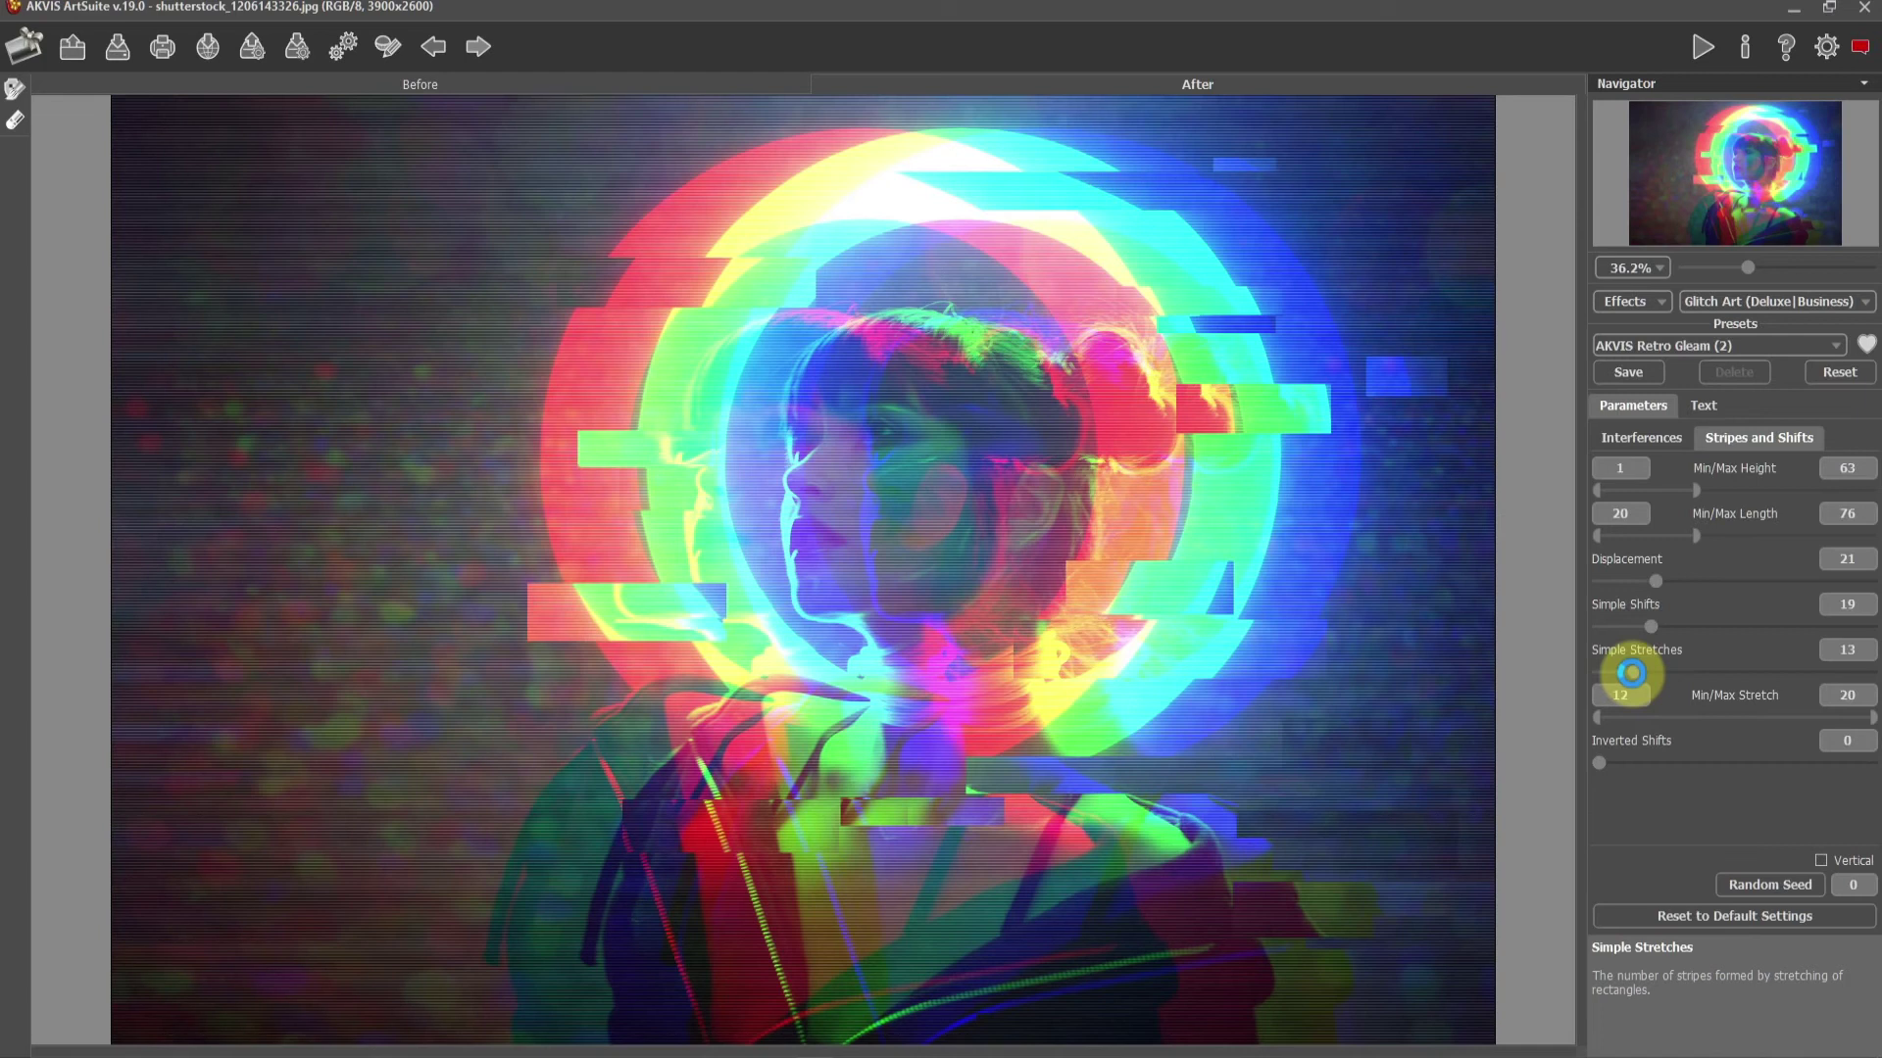
{"action": "left_click_drag", "start_coordinate": [1653, 628], "coordinate": [1697, 622]}
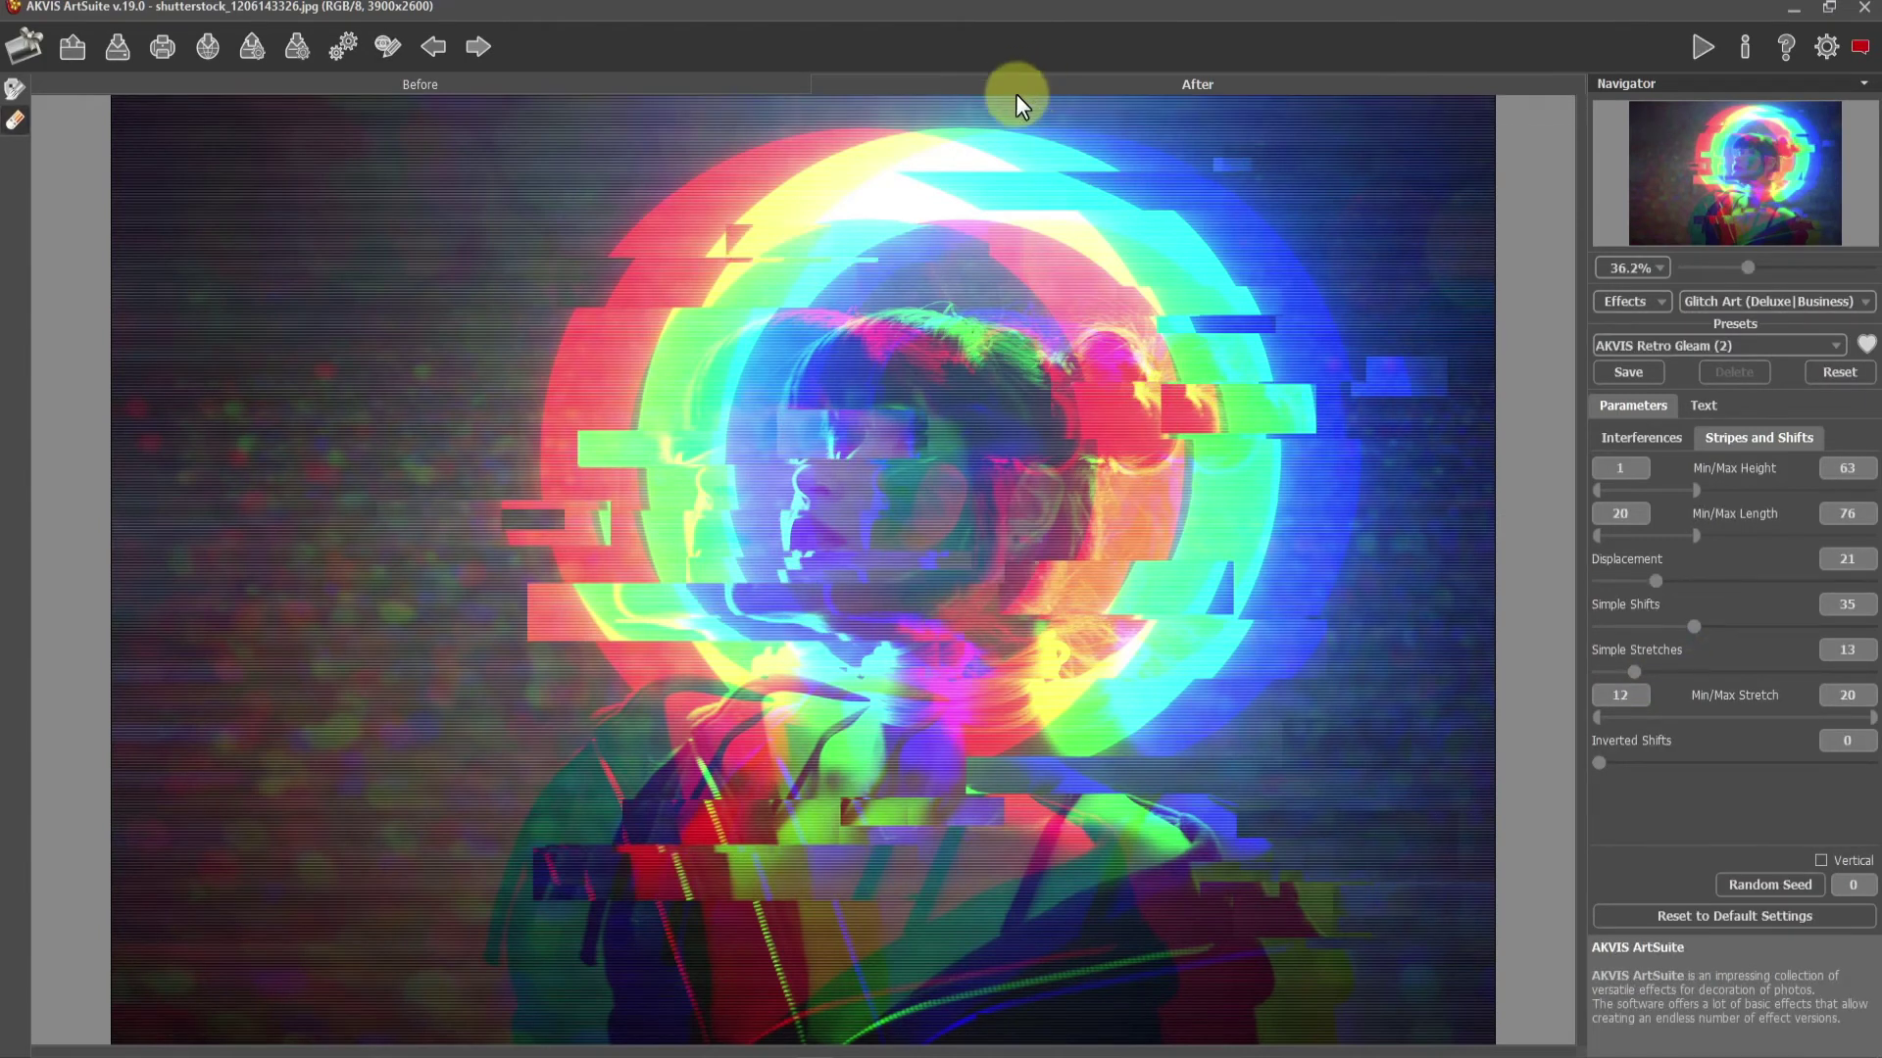
{"action": "left_click_drag", "start_coordinate": [1655, 580], "coordinate": [1673, 584]}
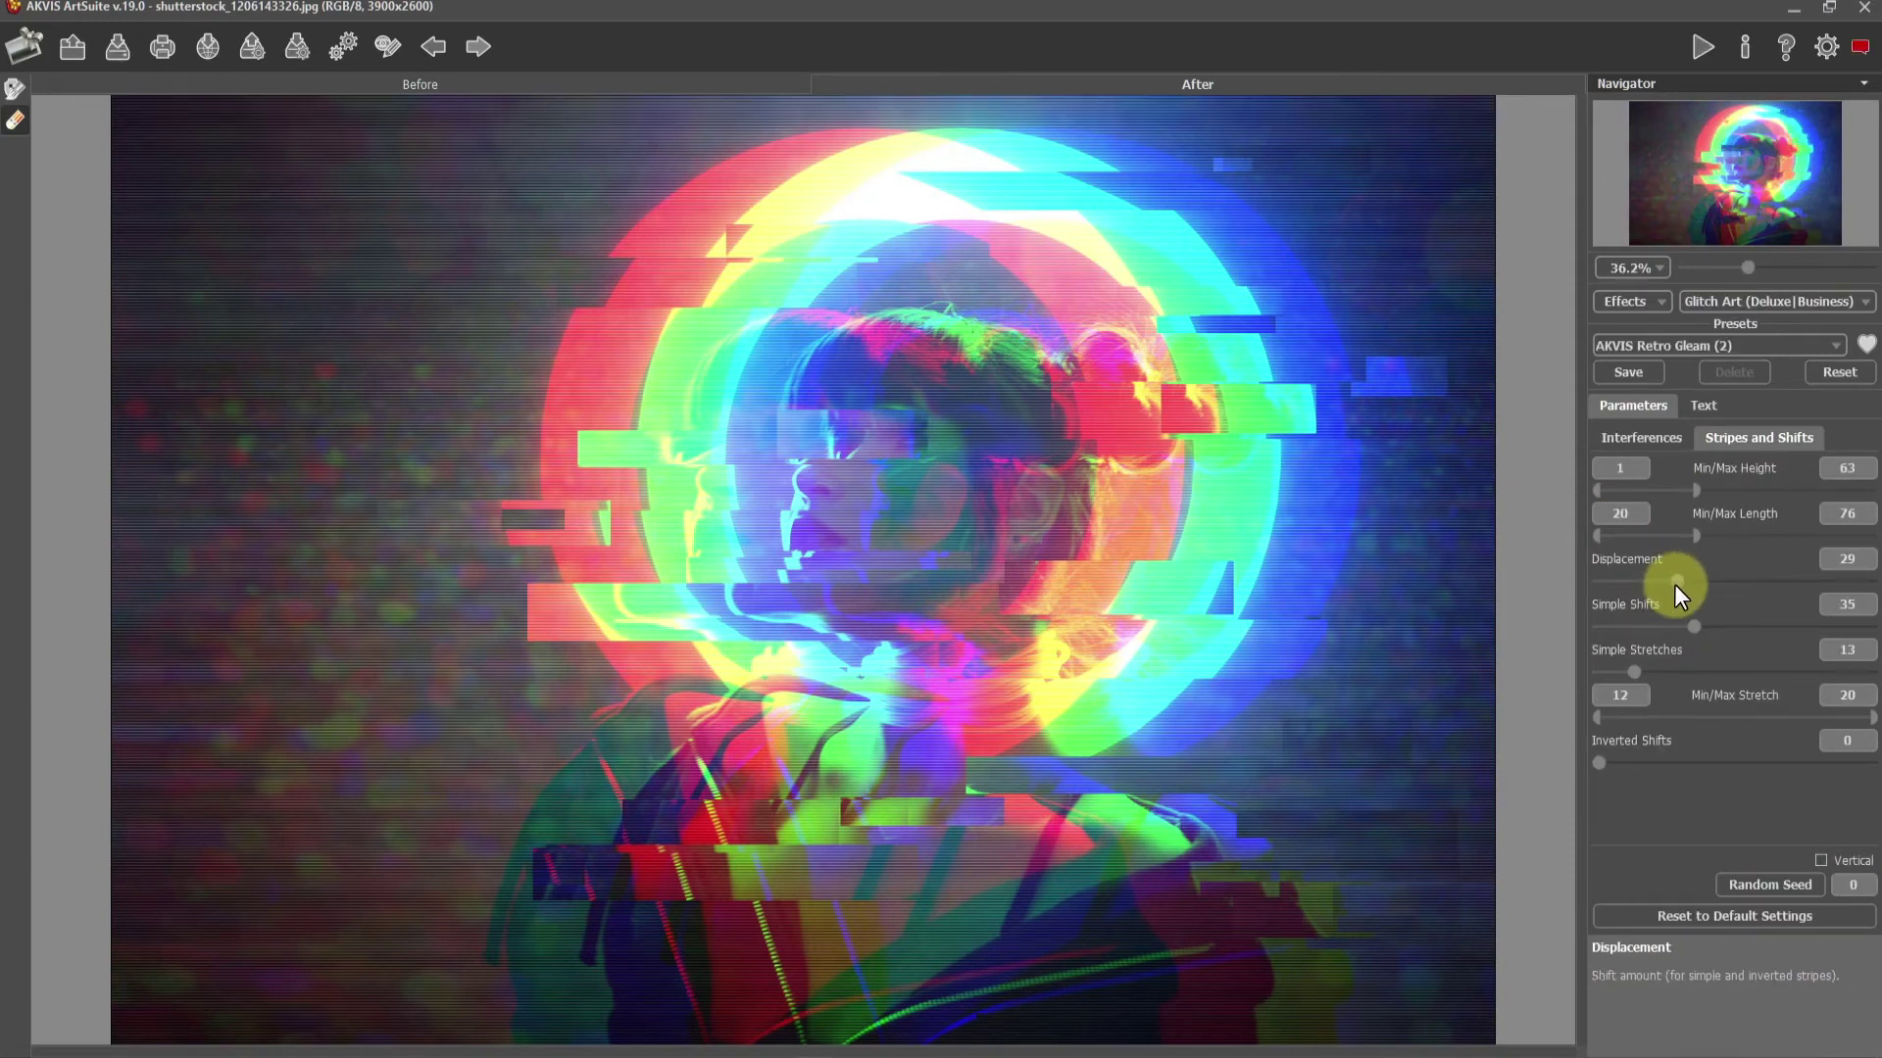
On the original photo, mask the woman's hair, face and chin, then re-render the glitch effect.
{"action": "left_click", "coordinate": [435, 95]}
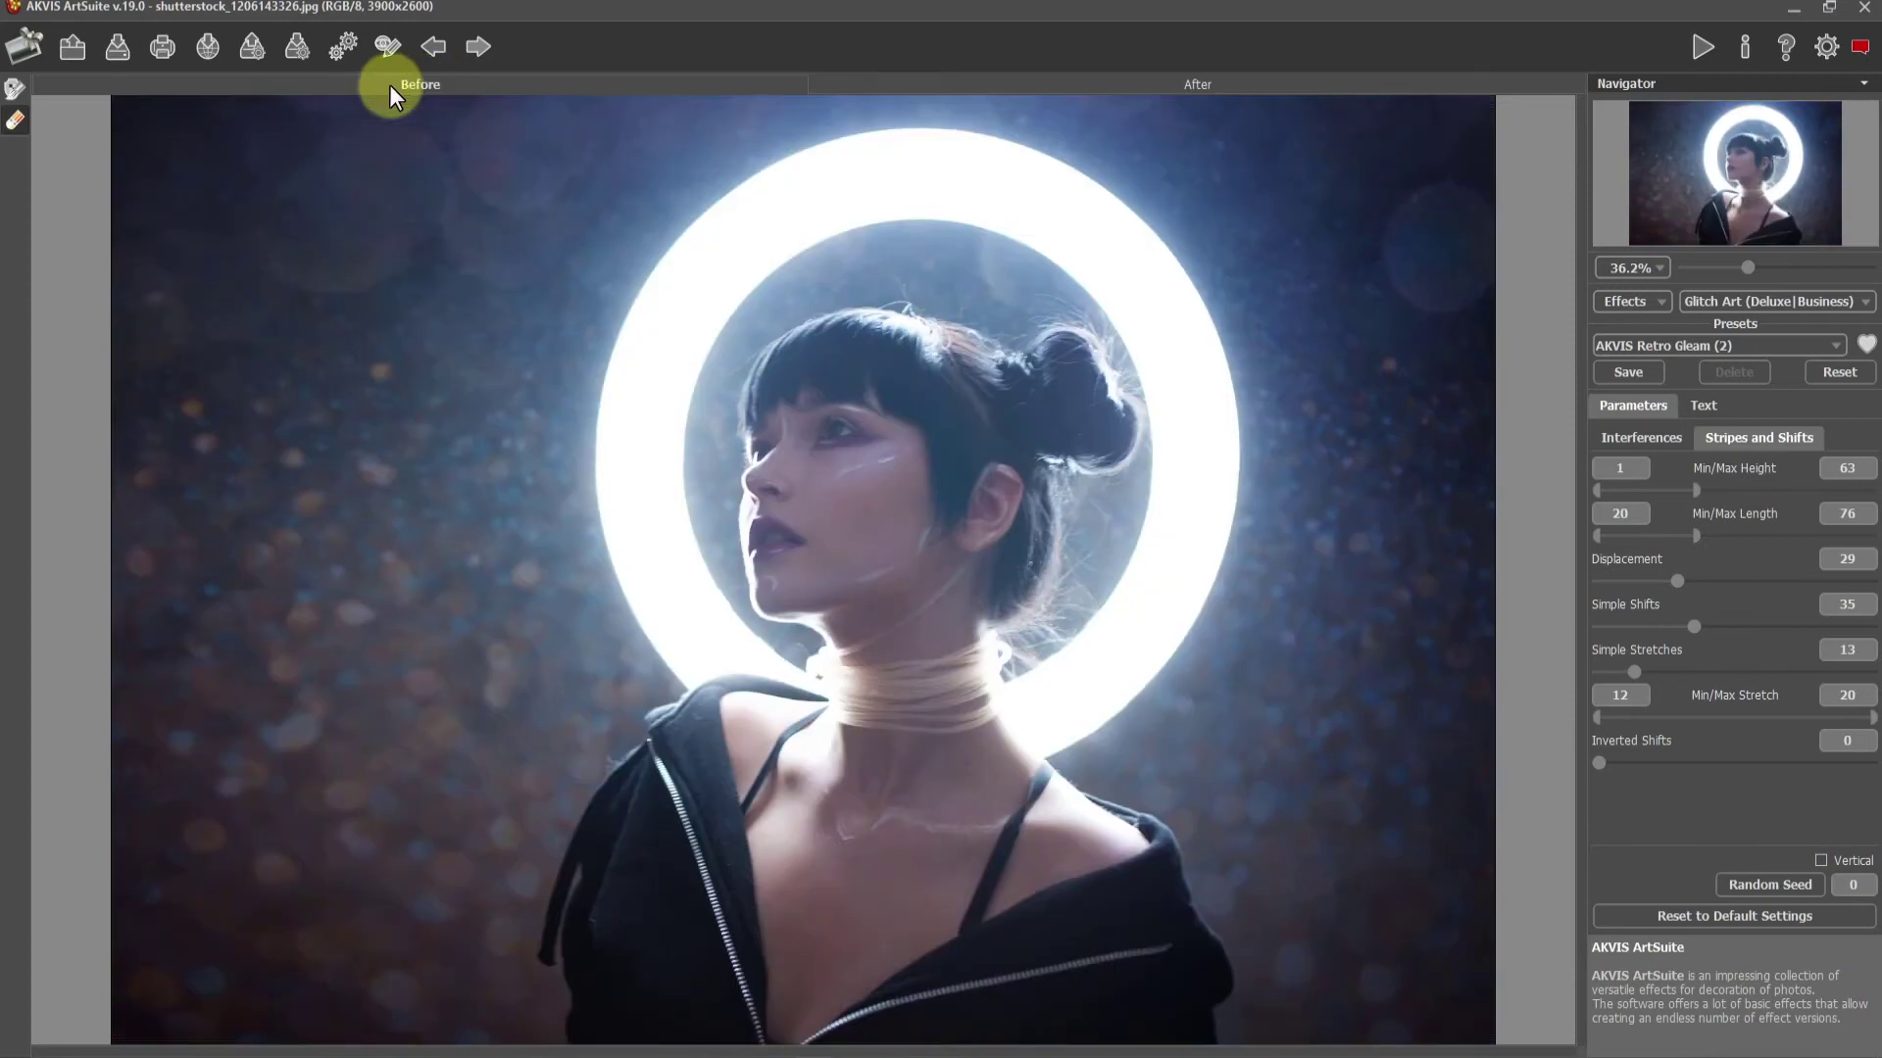
{"action": "left_click", "coordinate": [15, 88]}
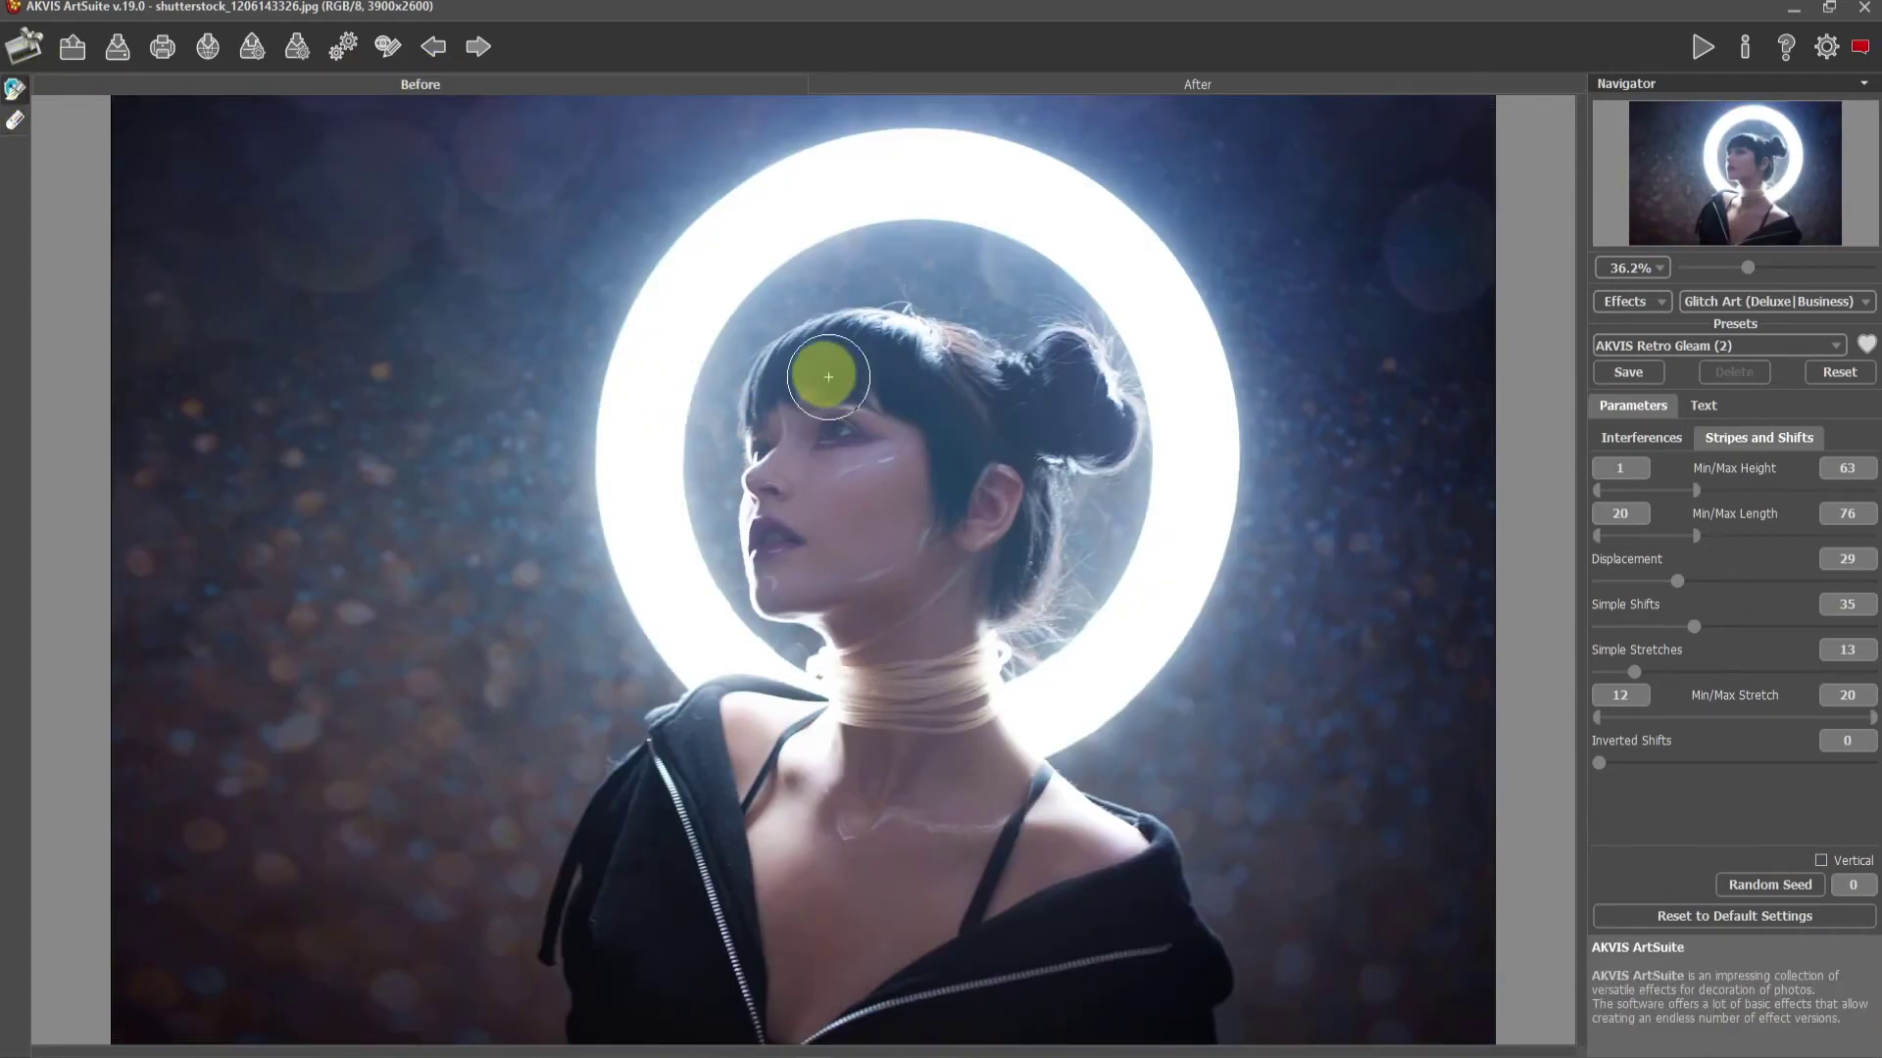
{"action": "mouse_move", "coordinate": [810, 358]}
{"action": "left_mouse_down"}
{"action": "mouse_move", "coordinate": [820, 615]}
{"action": "mouse_move", "coordinate": [1116, 438]}
{"action": "mouse_move", "coordinate": [1036, 412]}
{"action": "mouse_move", "coordinate": [882, 609]}
{"action": "mouse_move", "coordinate": [832, 386]}
{"action": "mouse_move", "coordinate": [890, 420]}
{"action": "left_mouse_up"}
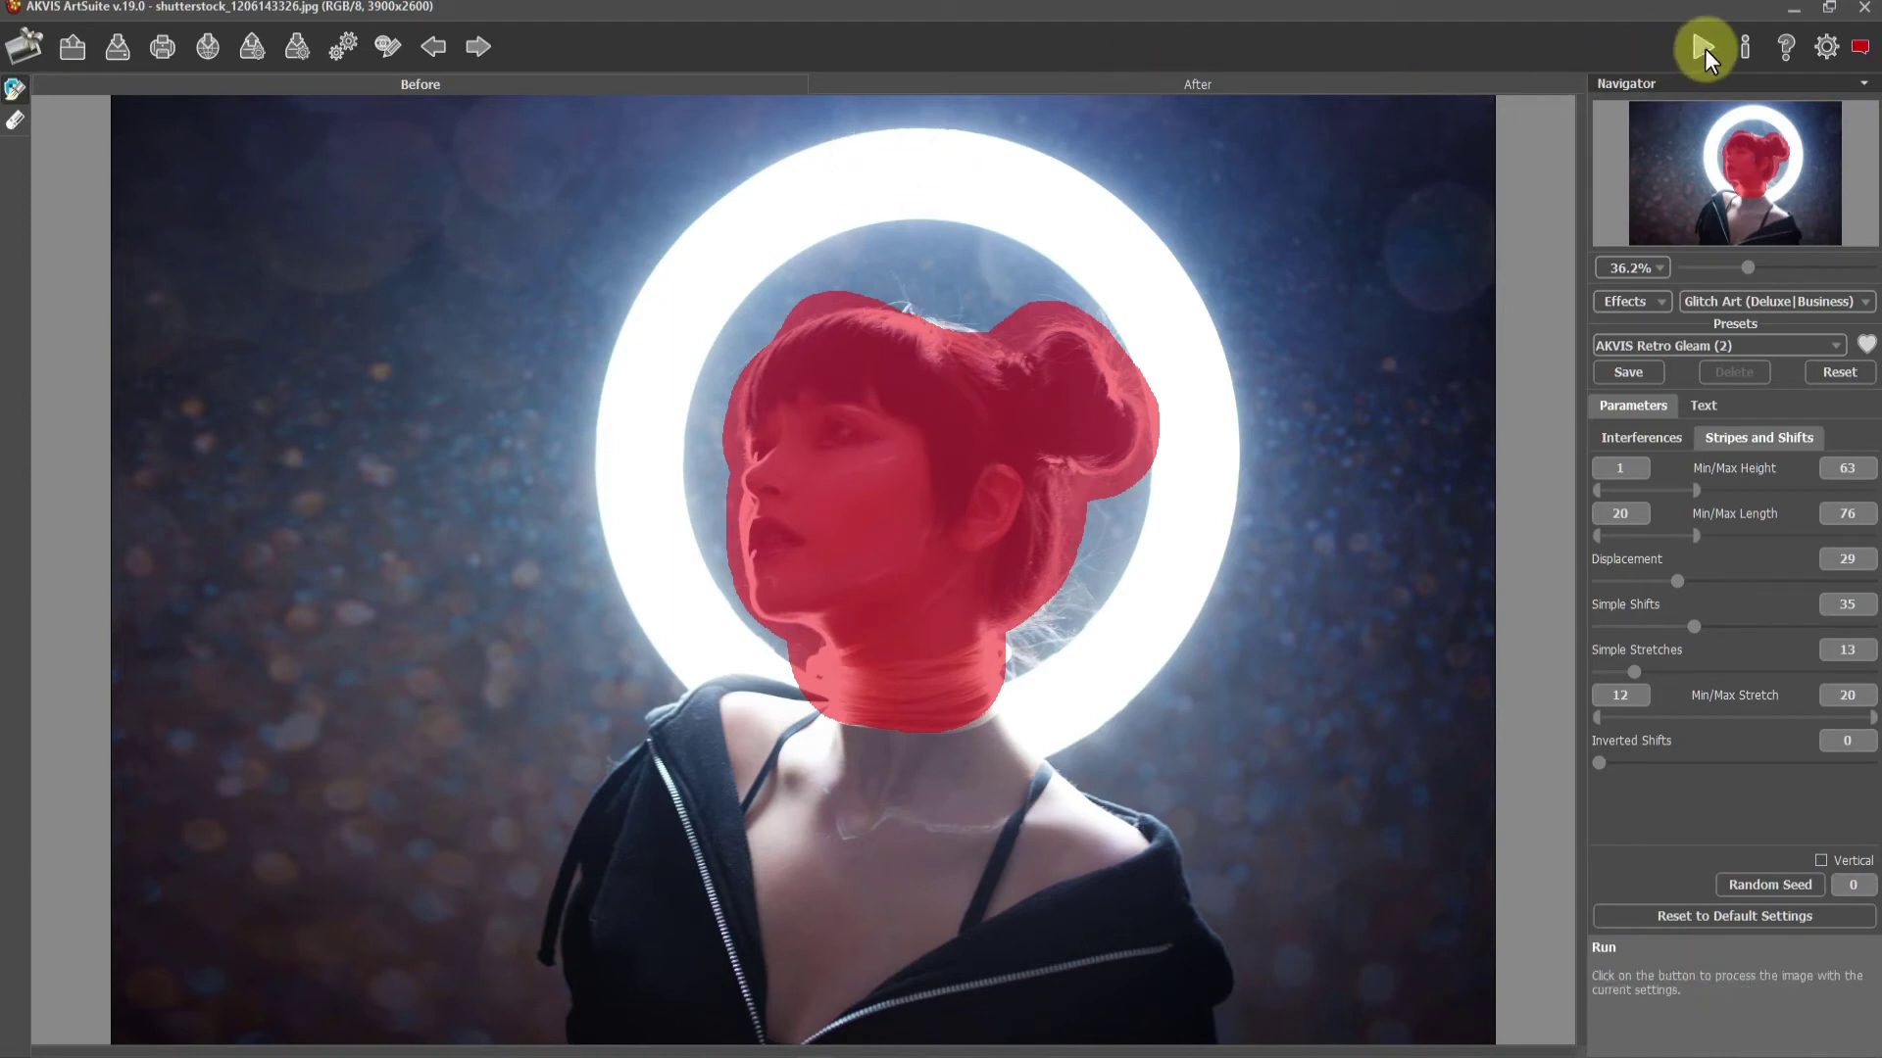
{"action": "left_click", "coordinate": [1702, 46]}
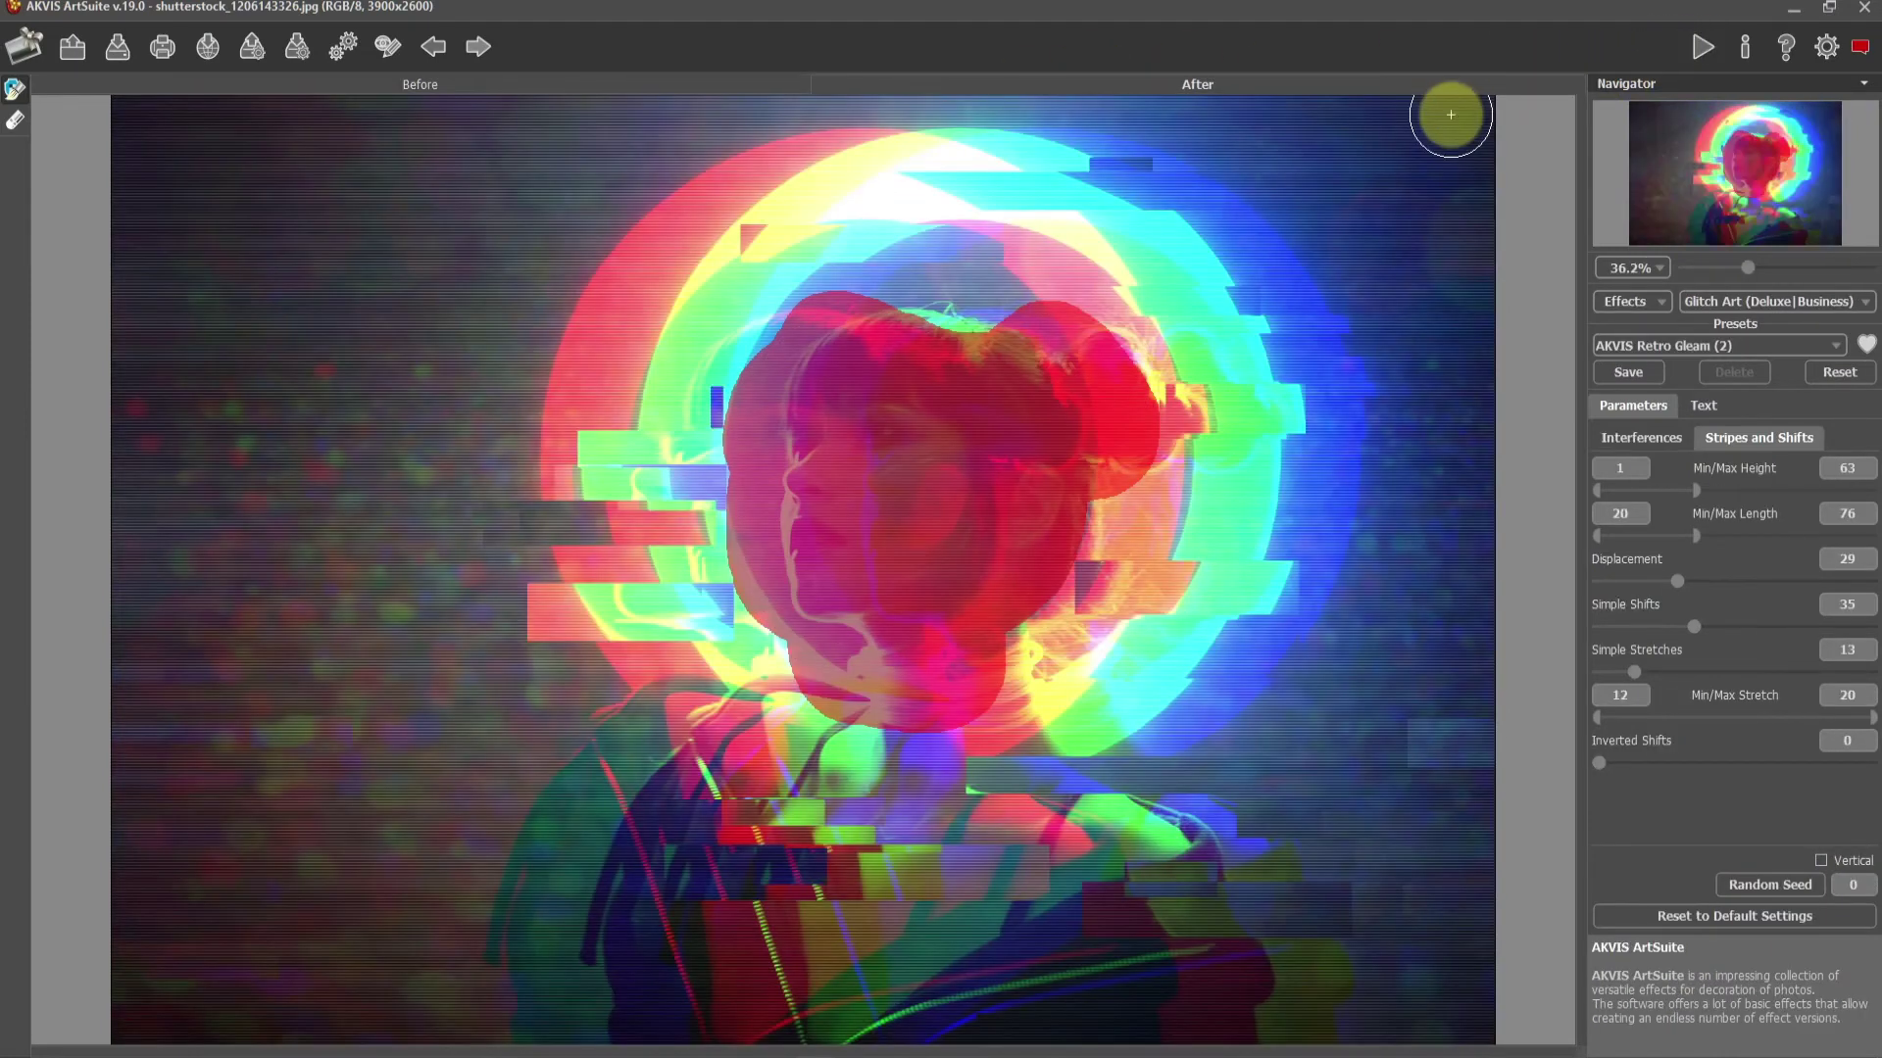
Hide the mask; set displacement 7, simple shifts 60, max stretch 16, inverted shifts 4, vertical stripes.
{"action": "left_click", "coordinate": [380, 43]}
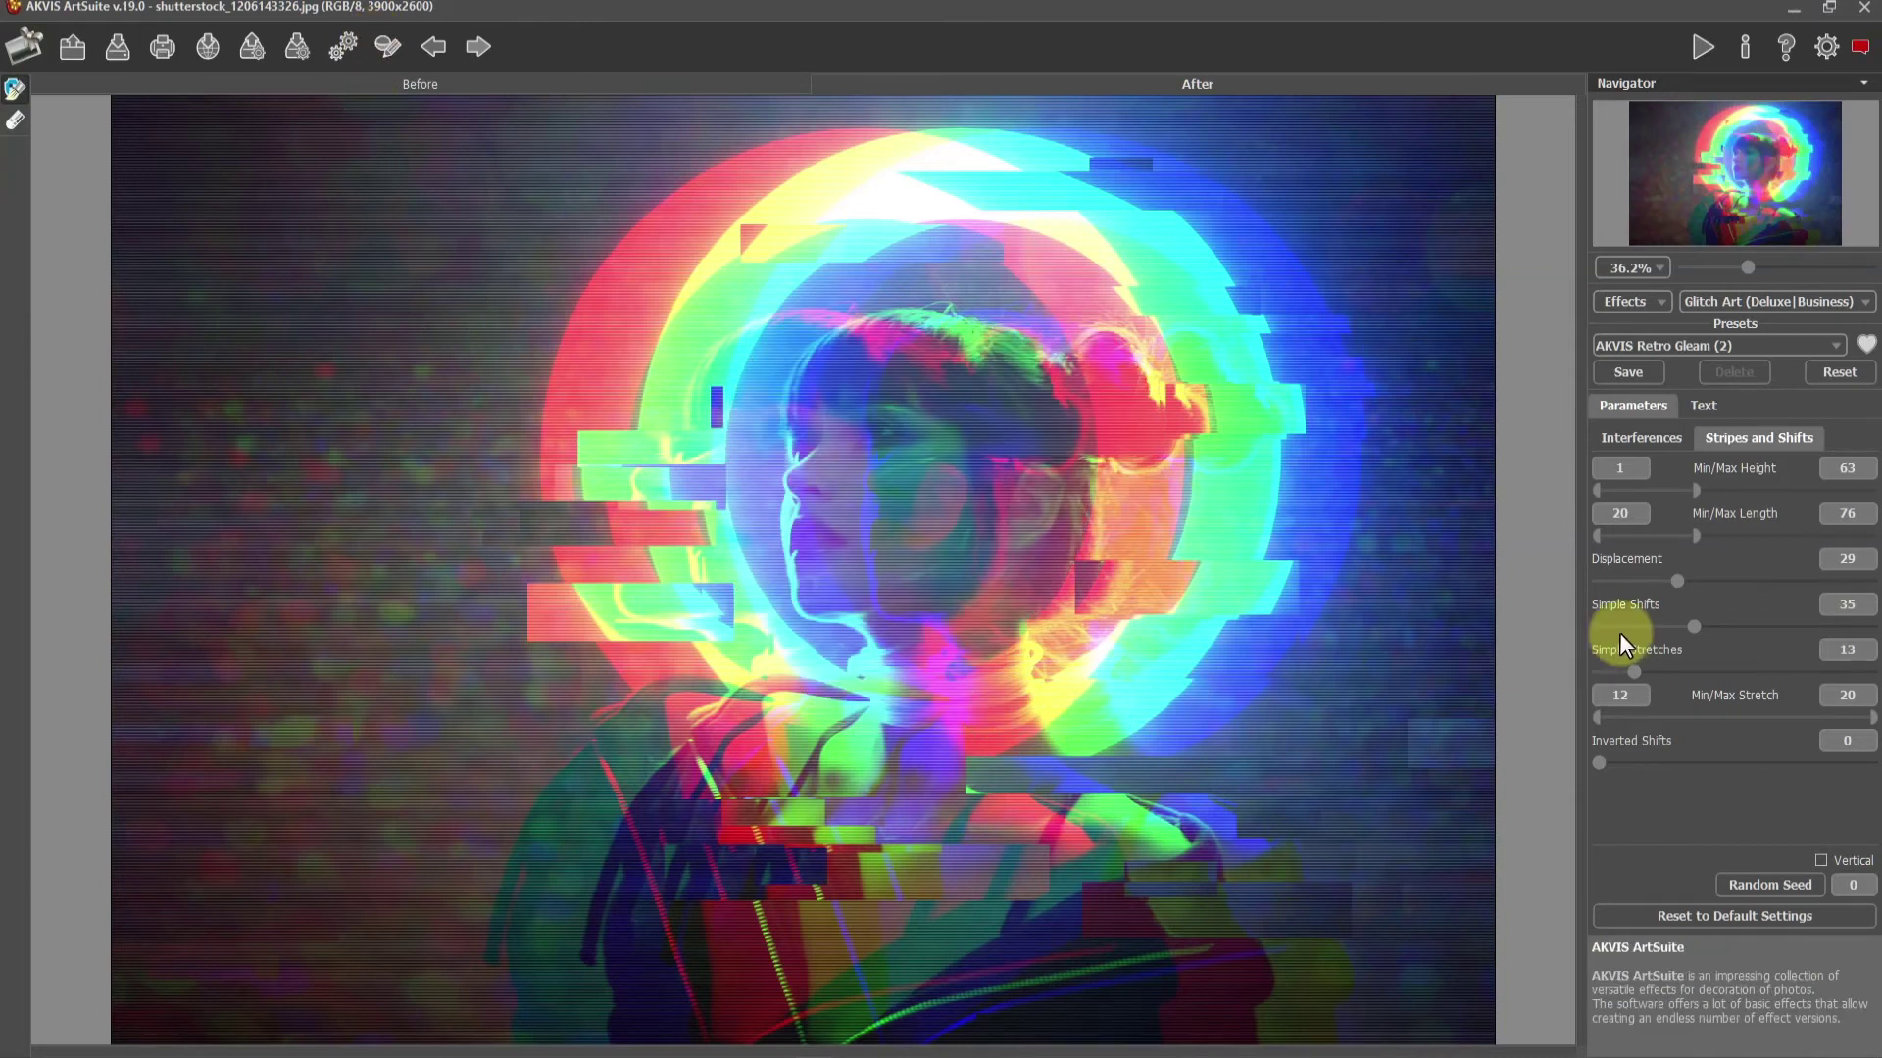
{"action": "left_click_drag", "start_coordinate": [1676, 582], "coordinate": [1642, 585]}
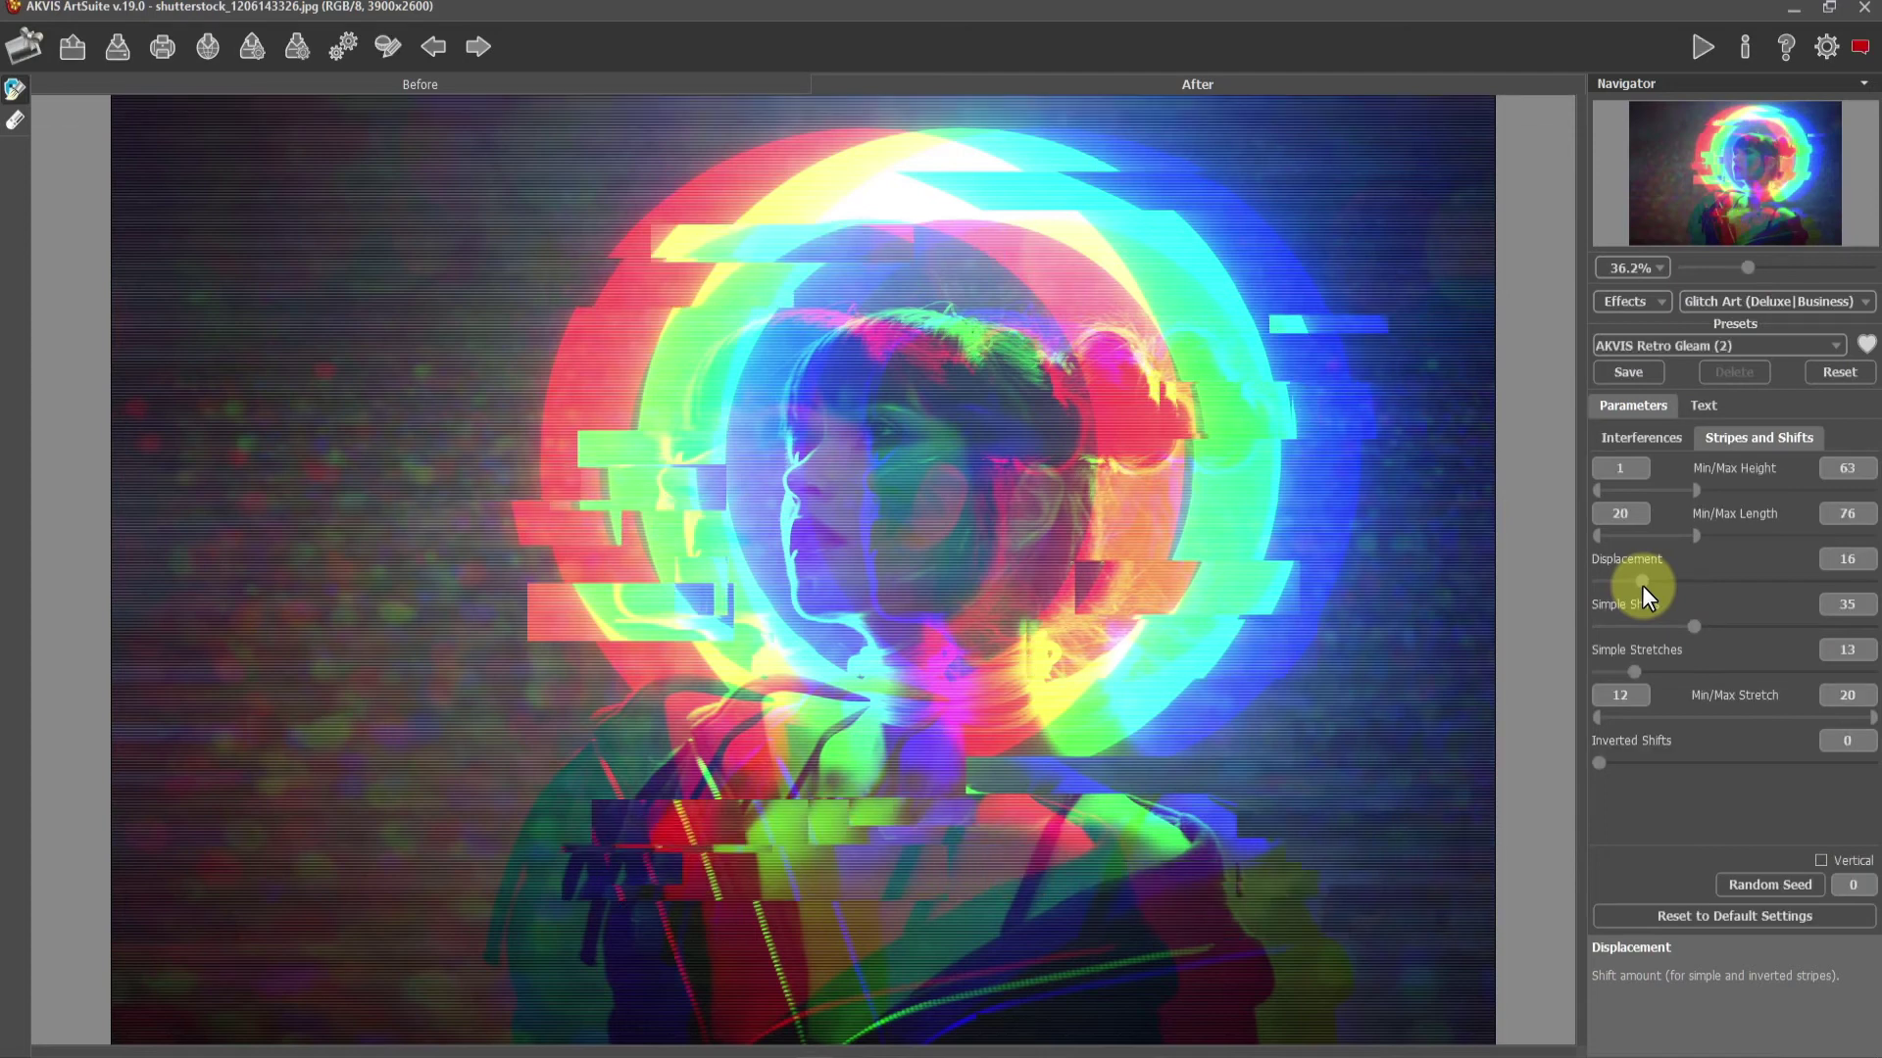
{"action": "left_click_drag", "start_coordinate": [1642, 585], "coordinate": [1617, 581]}
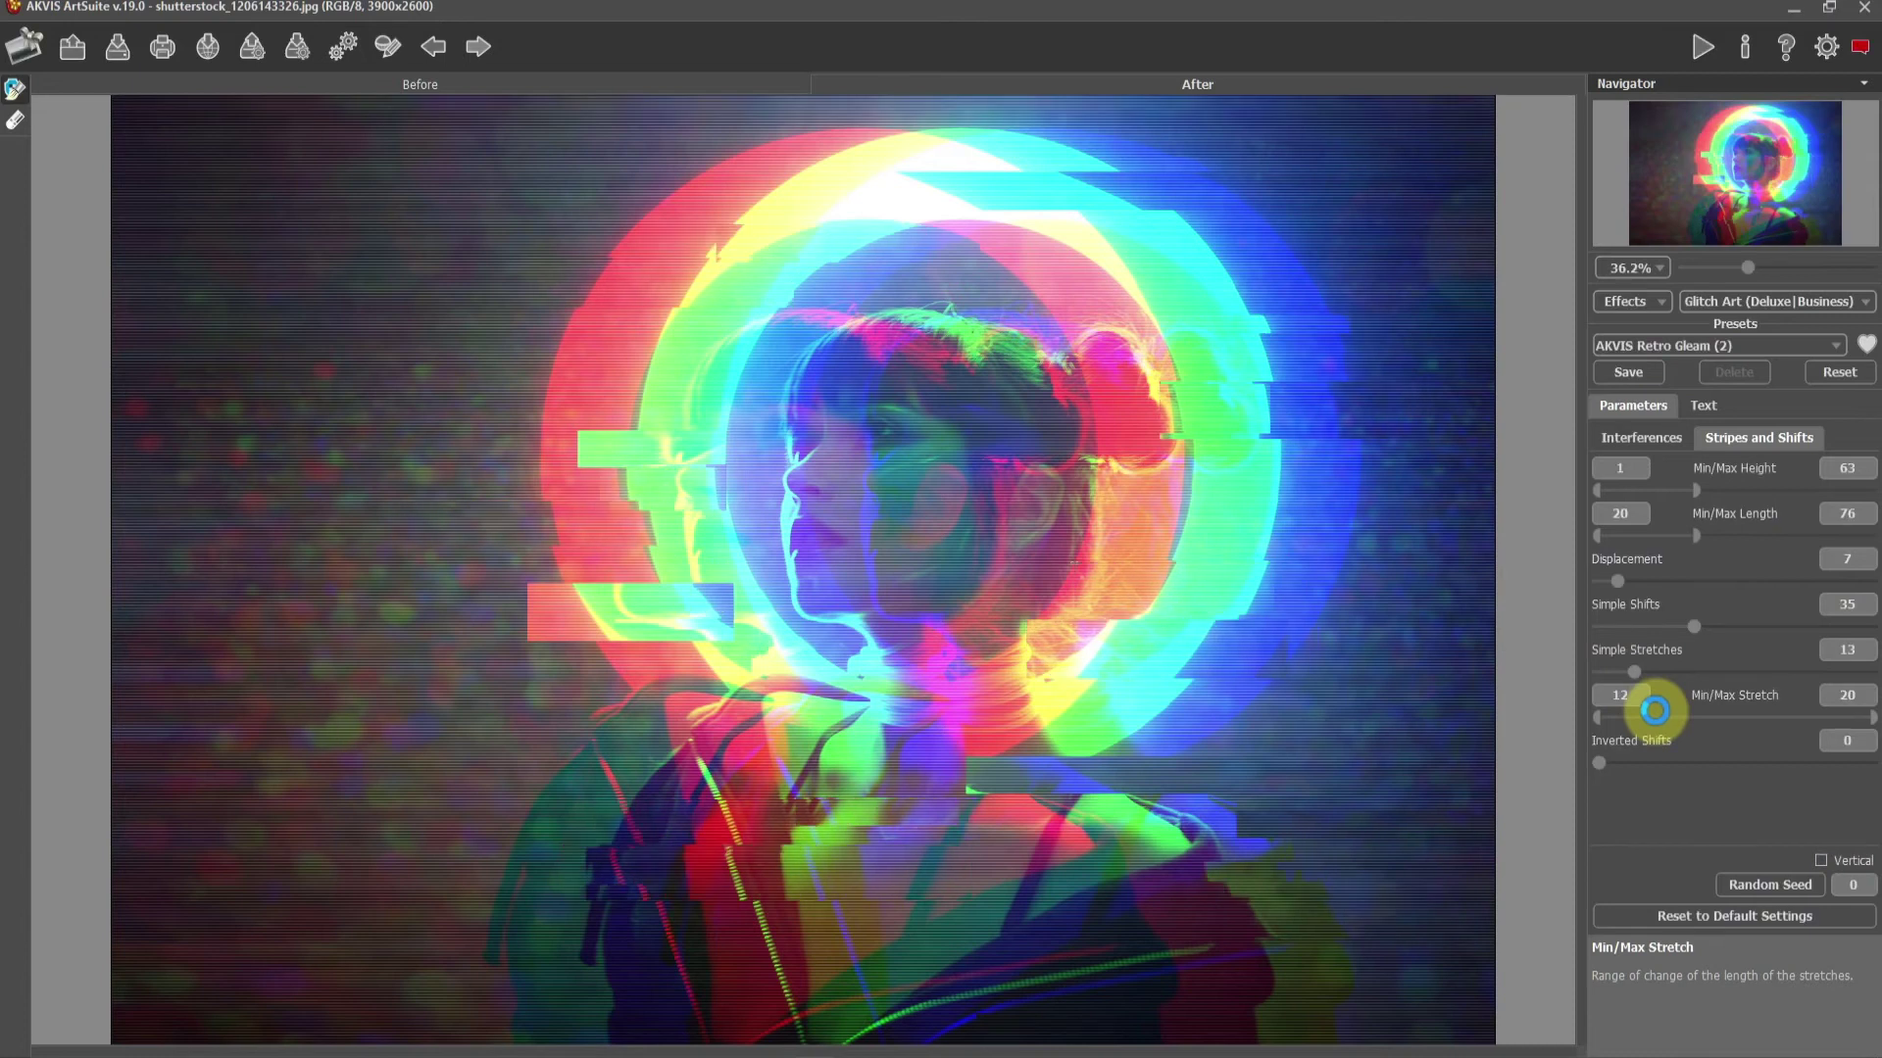
{"action": "left_click_drag", "start_coordinate": [1693, 626], "coordinate": [1761, 627]}
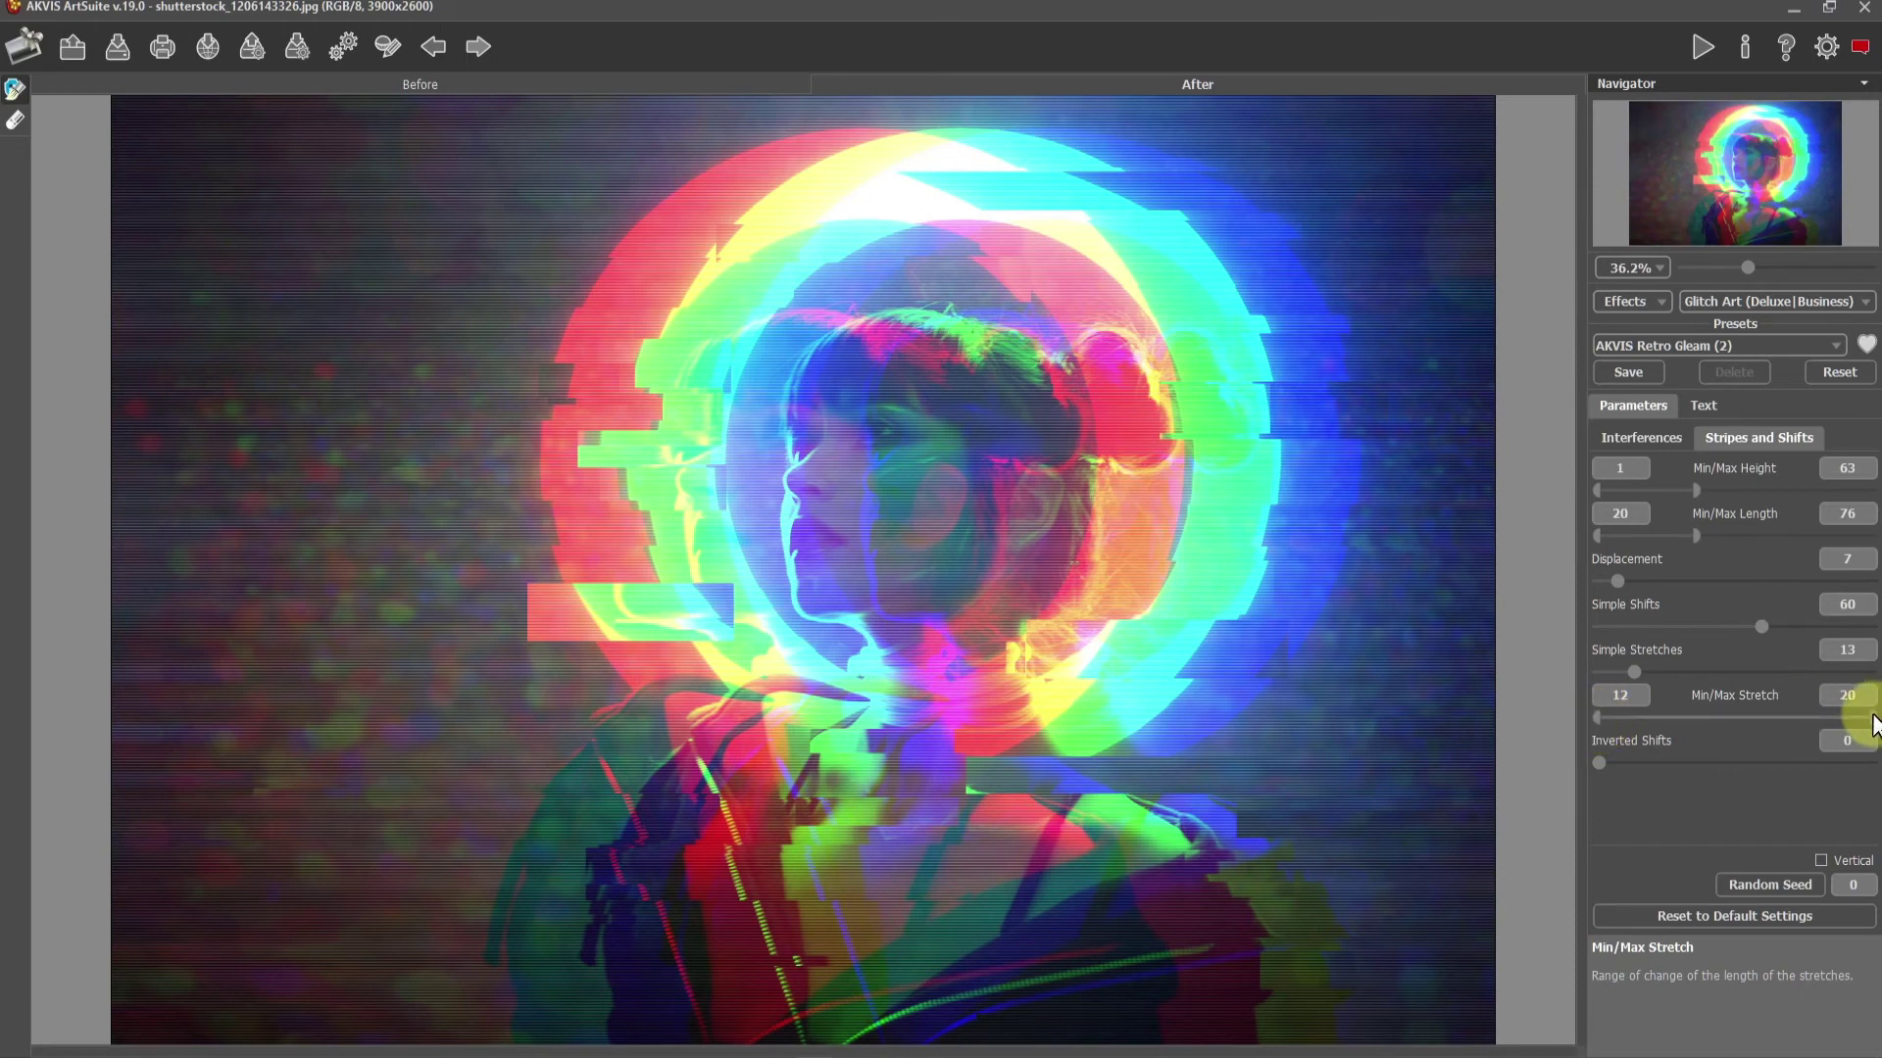
{"action": "mouse_move", "coordinate": [1872, 718]}
{"action": "left_mouse_down"}
{"action": "mouse_move", "coordinate": [1678, 715]}
{"action": "mouse_move", "coordinate": [1742, 716]}
{"action": "left_mouse_up"}
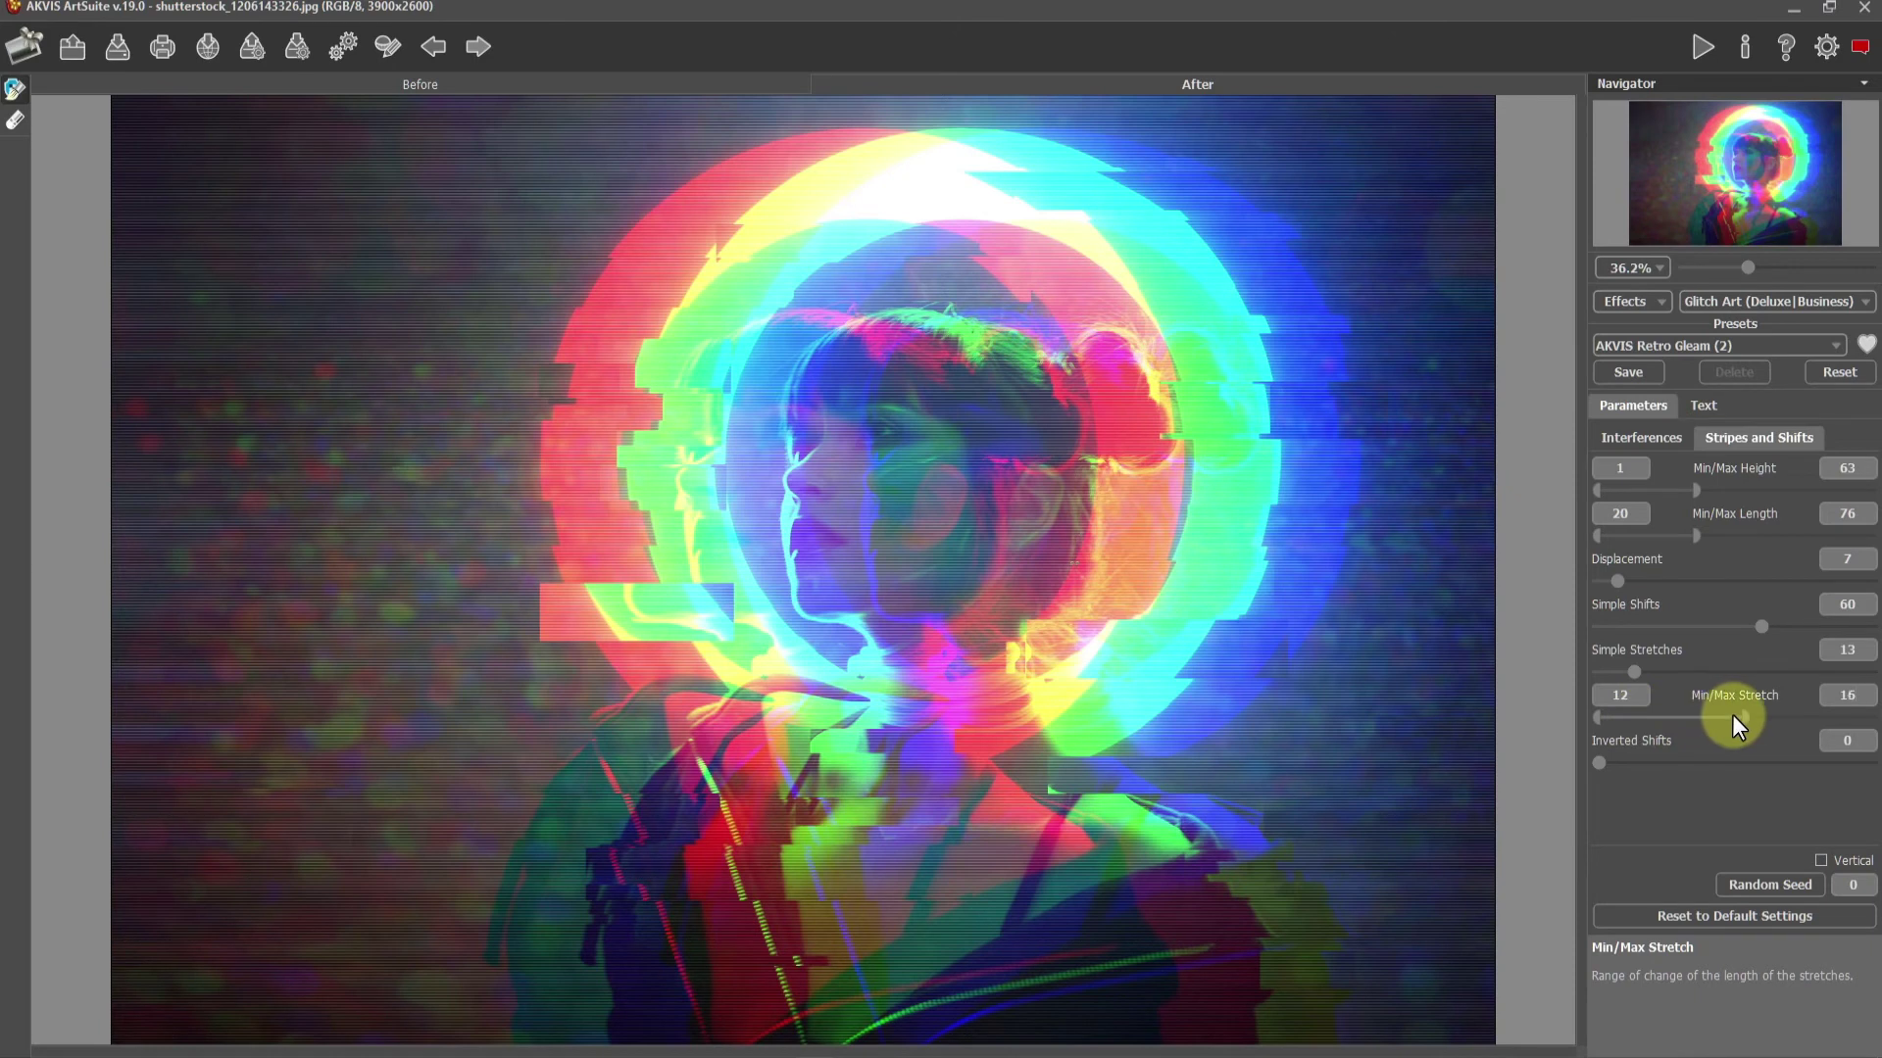
{"action": "mouse_move", "coordinate": [1599, 769]}
{"action": "left_mouse_down"}
{"action": "mouse_move", "coordinate": [1803, 764]}
{"action": "mouse_move", "coordinate": [1610, 771]}
{"action": "left_mouse_up"}
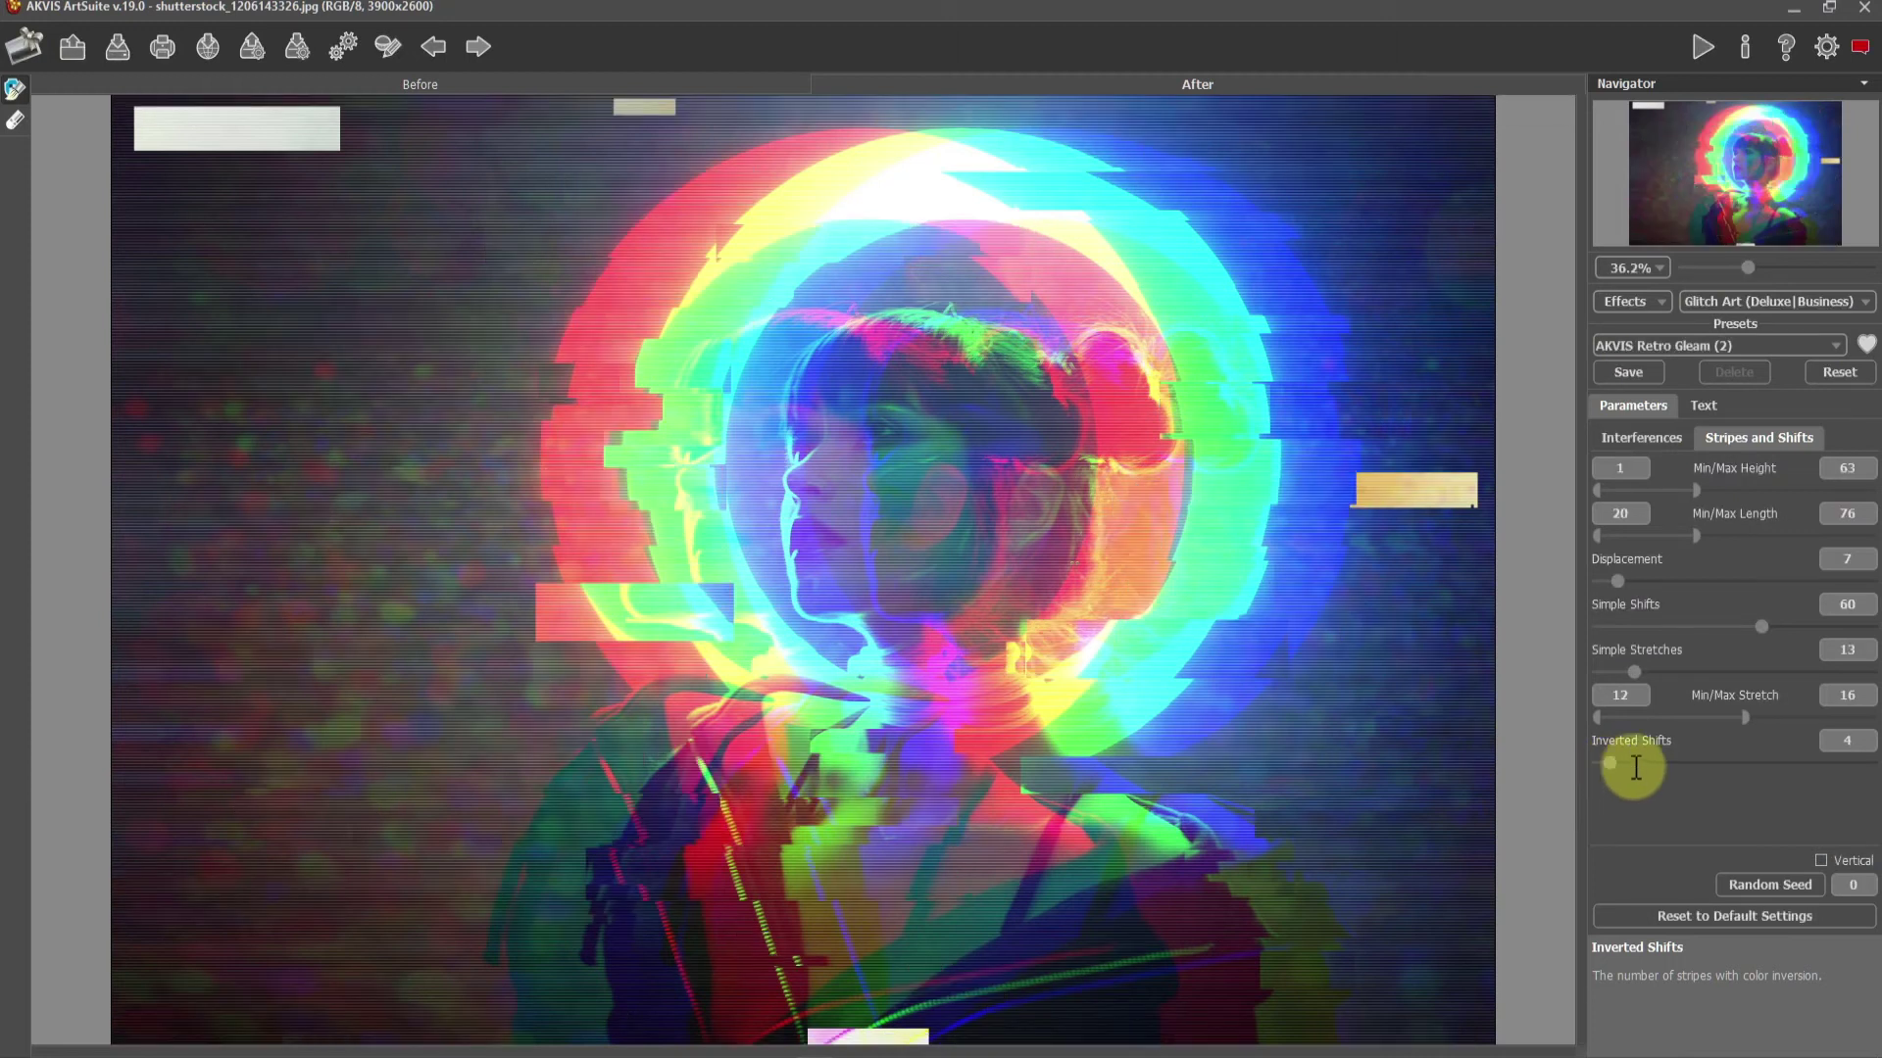
{"action": "left_click", "coordinate": [1821, 861]}
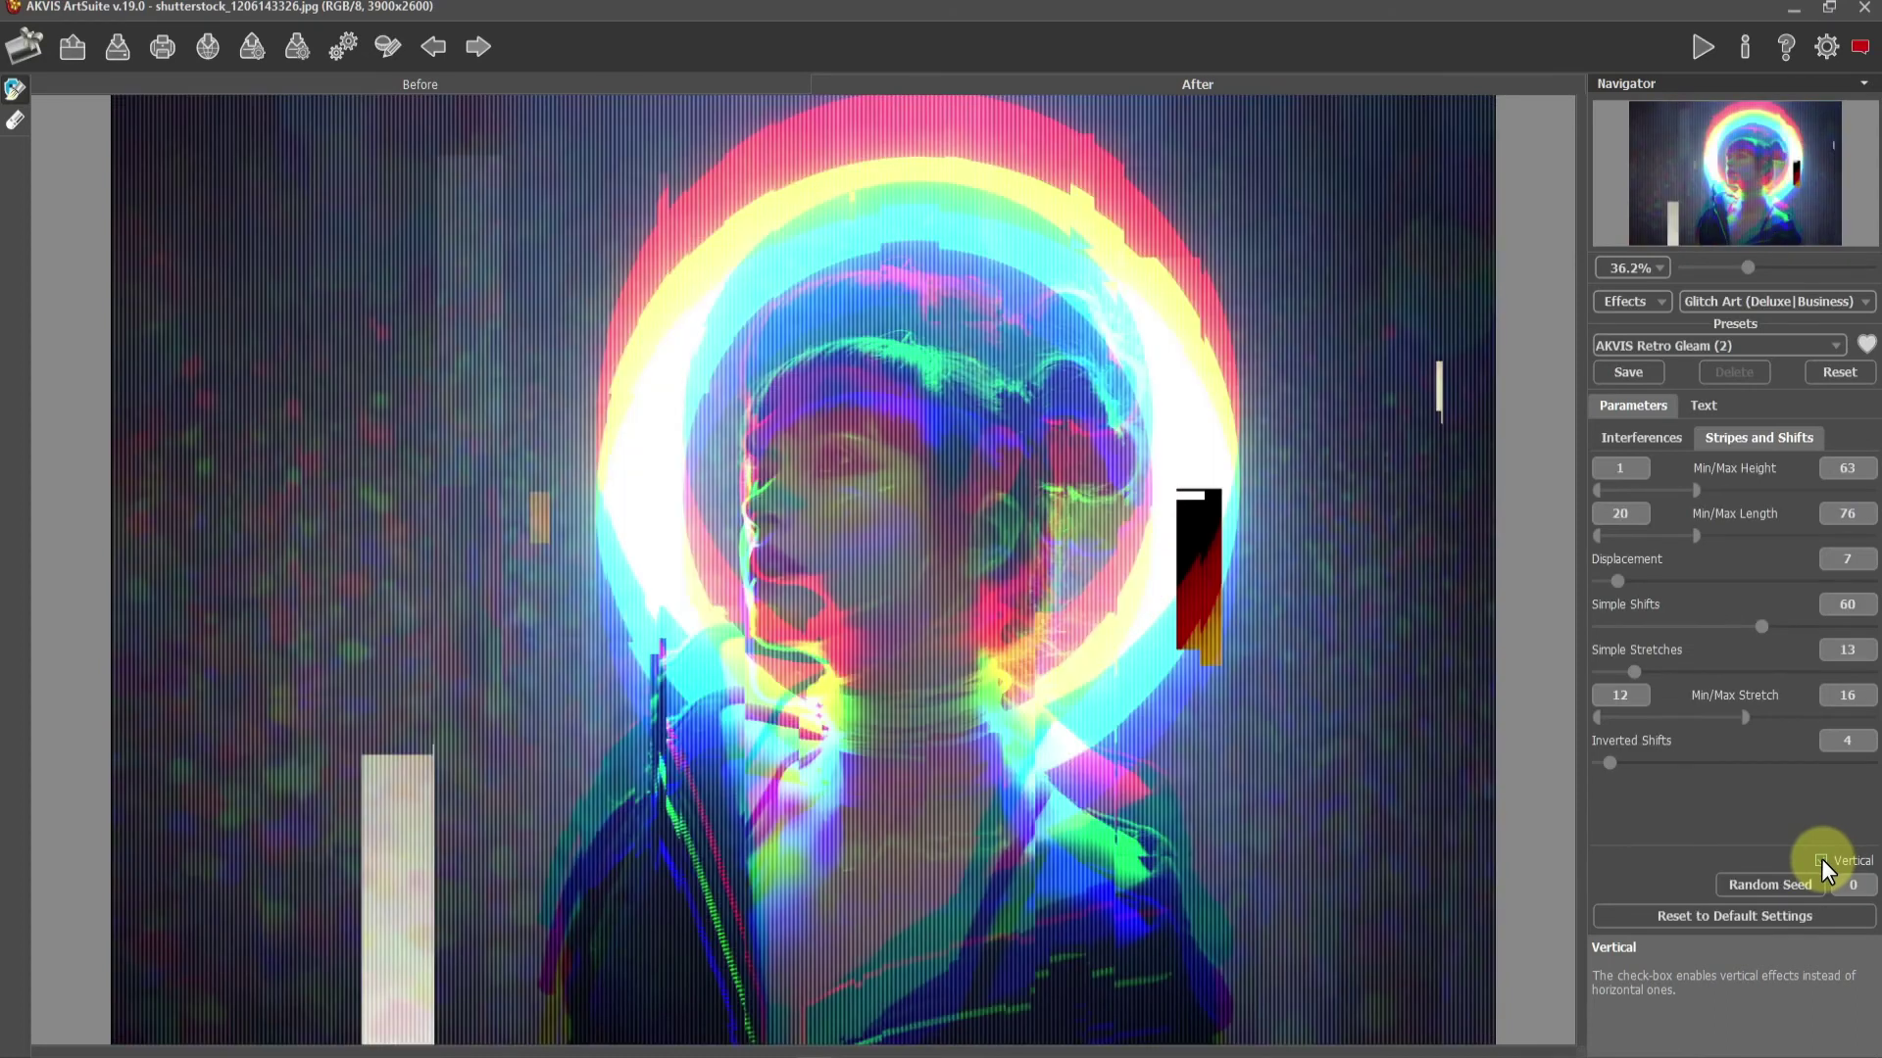
Reroll the stripe random seed three times, passing 171 and ending at 280.
{"action": "left_click", "coordinate": [1762, 885]}
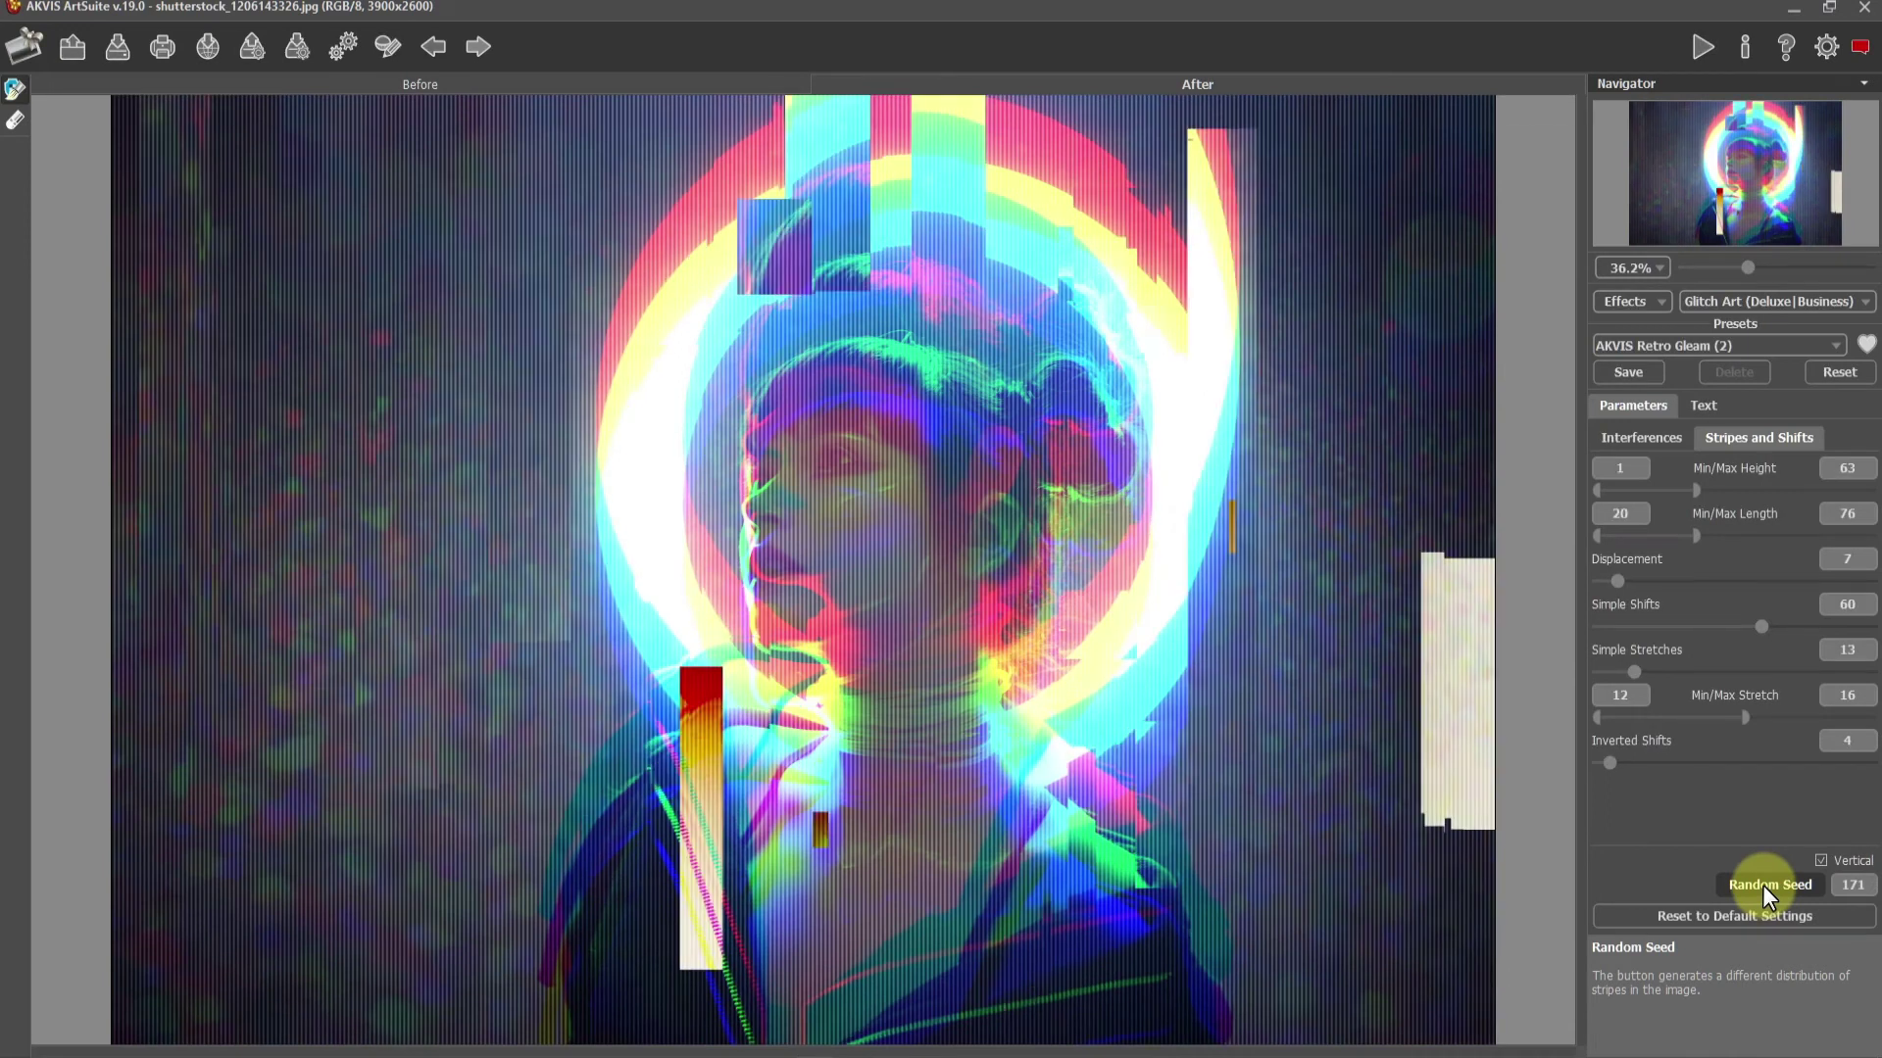
{"action": "left_click", "coordinate": [1762, 885]}
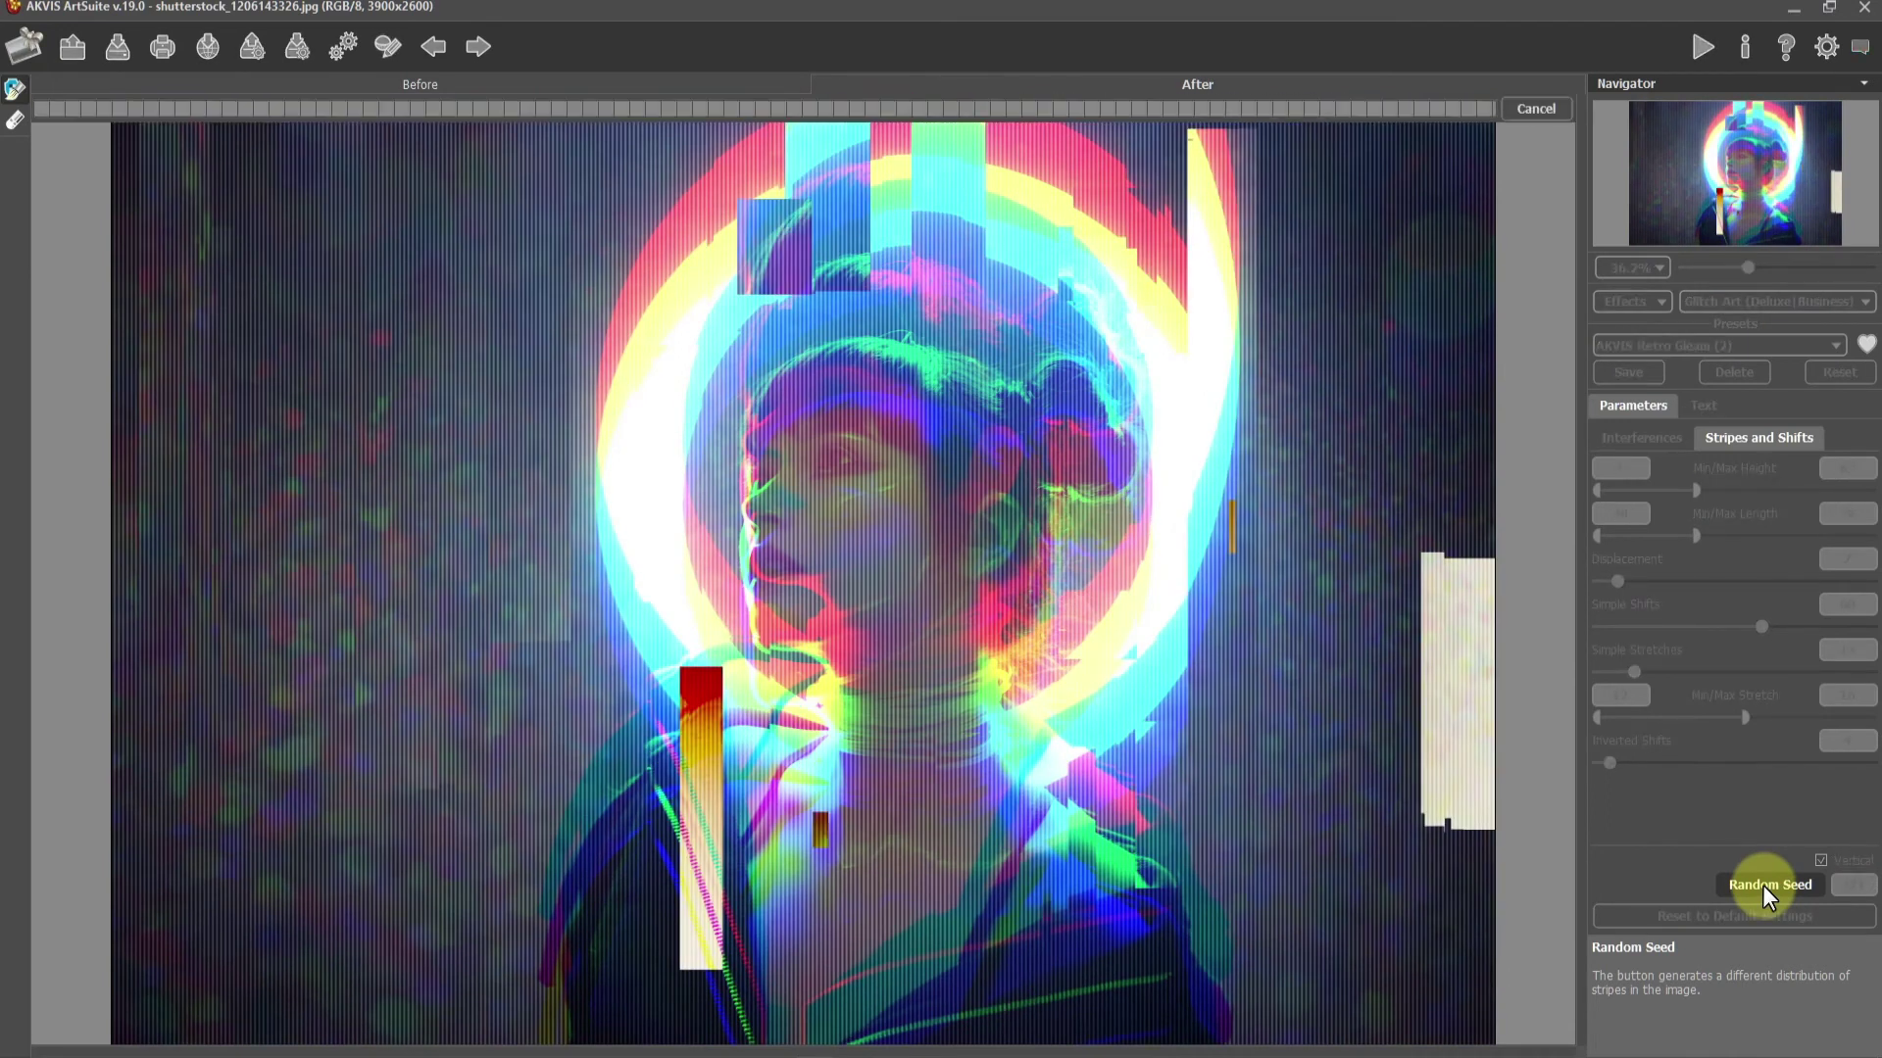
{"action": "left_click", "coordinate": [1762, 885]}
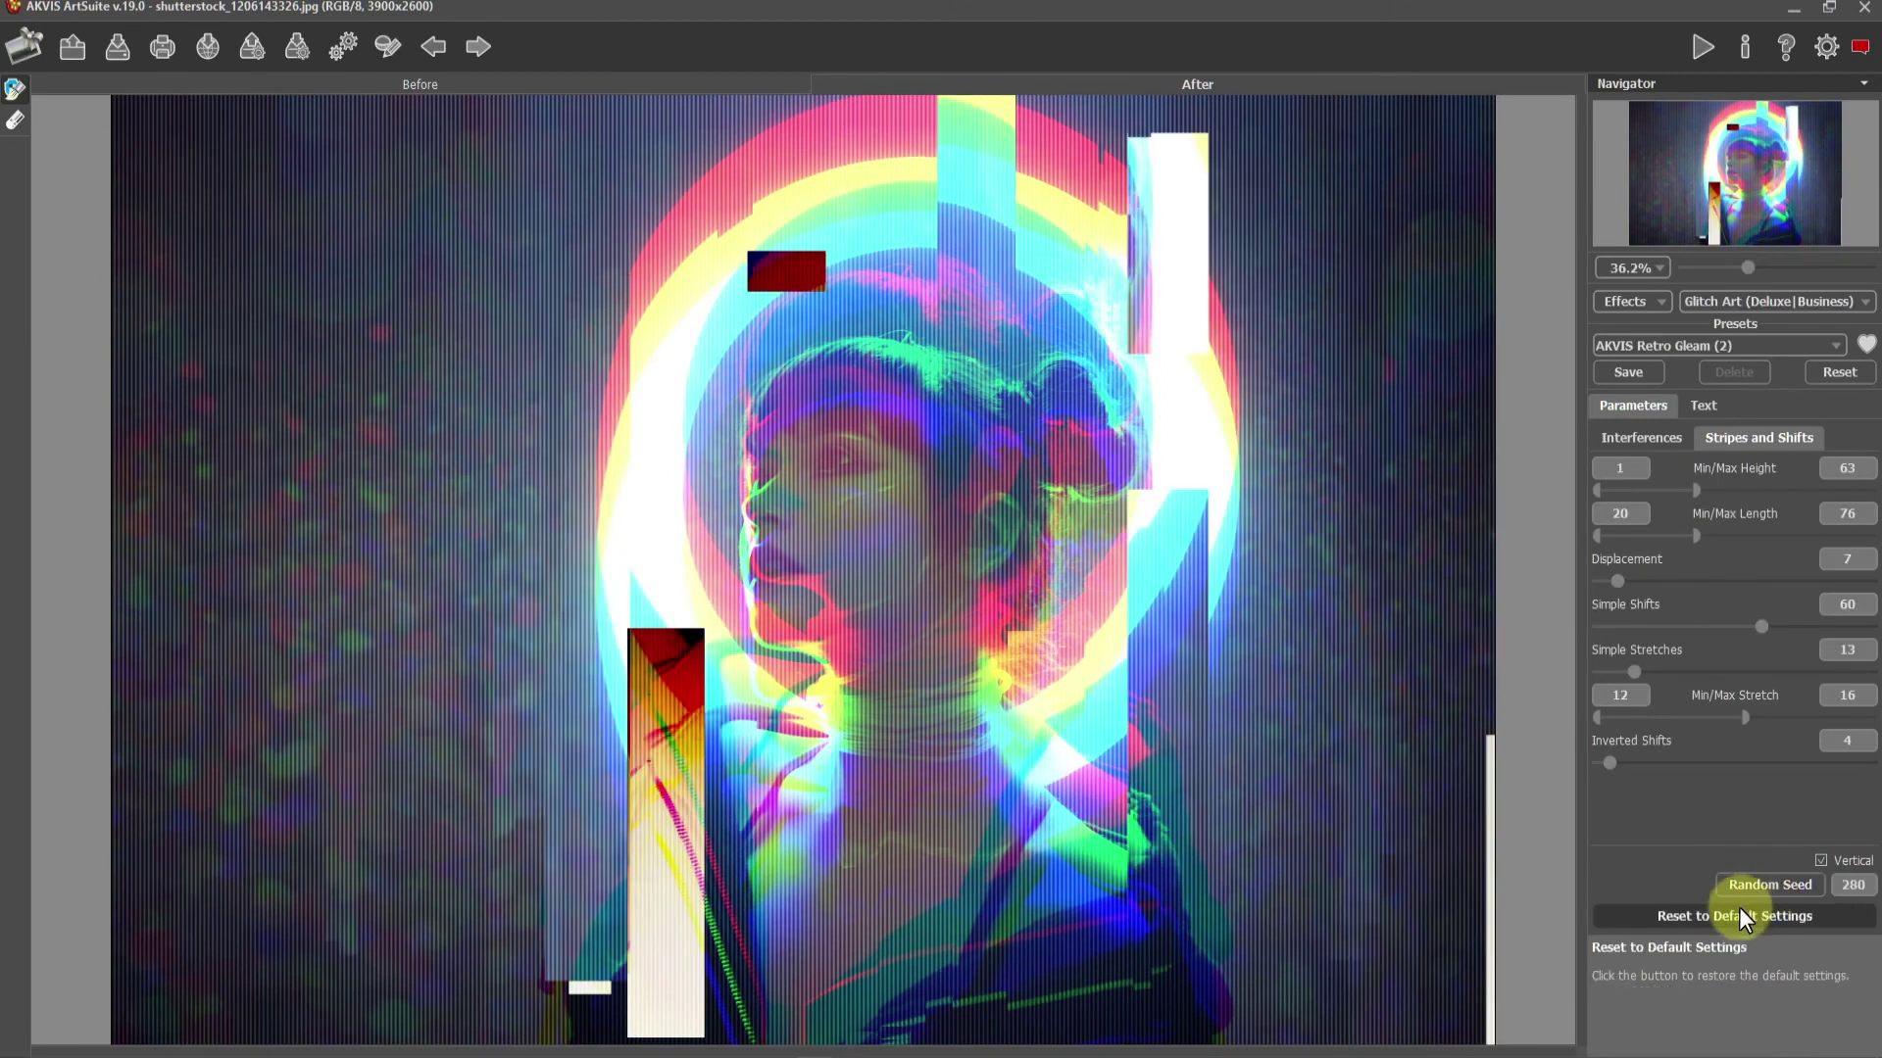
Reset Glitch Art to AKVIS Default settings, then apply the AKVIS Mirage preset.
{"action": "left_click", "coordinate": [1738, 915]}
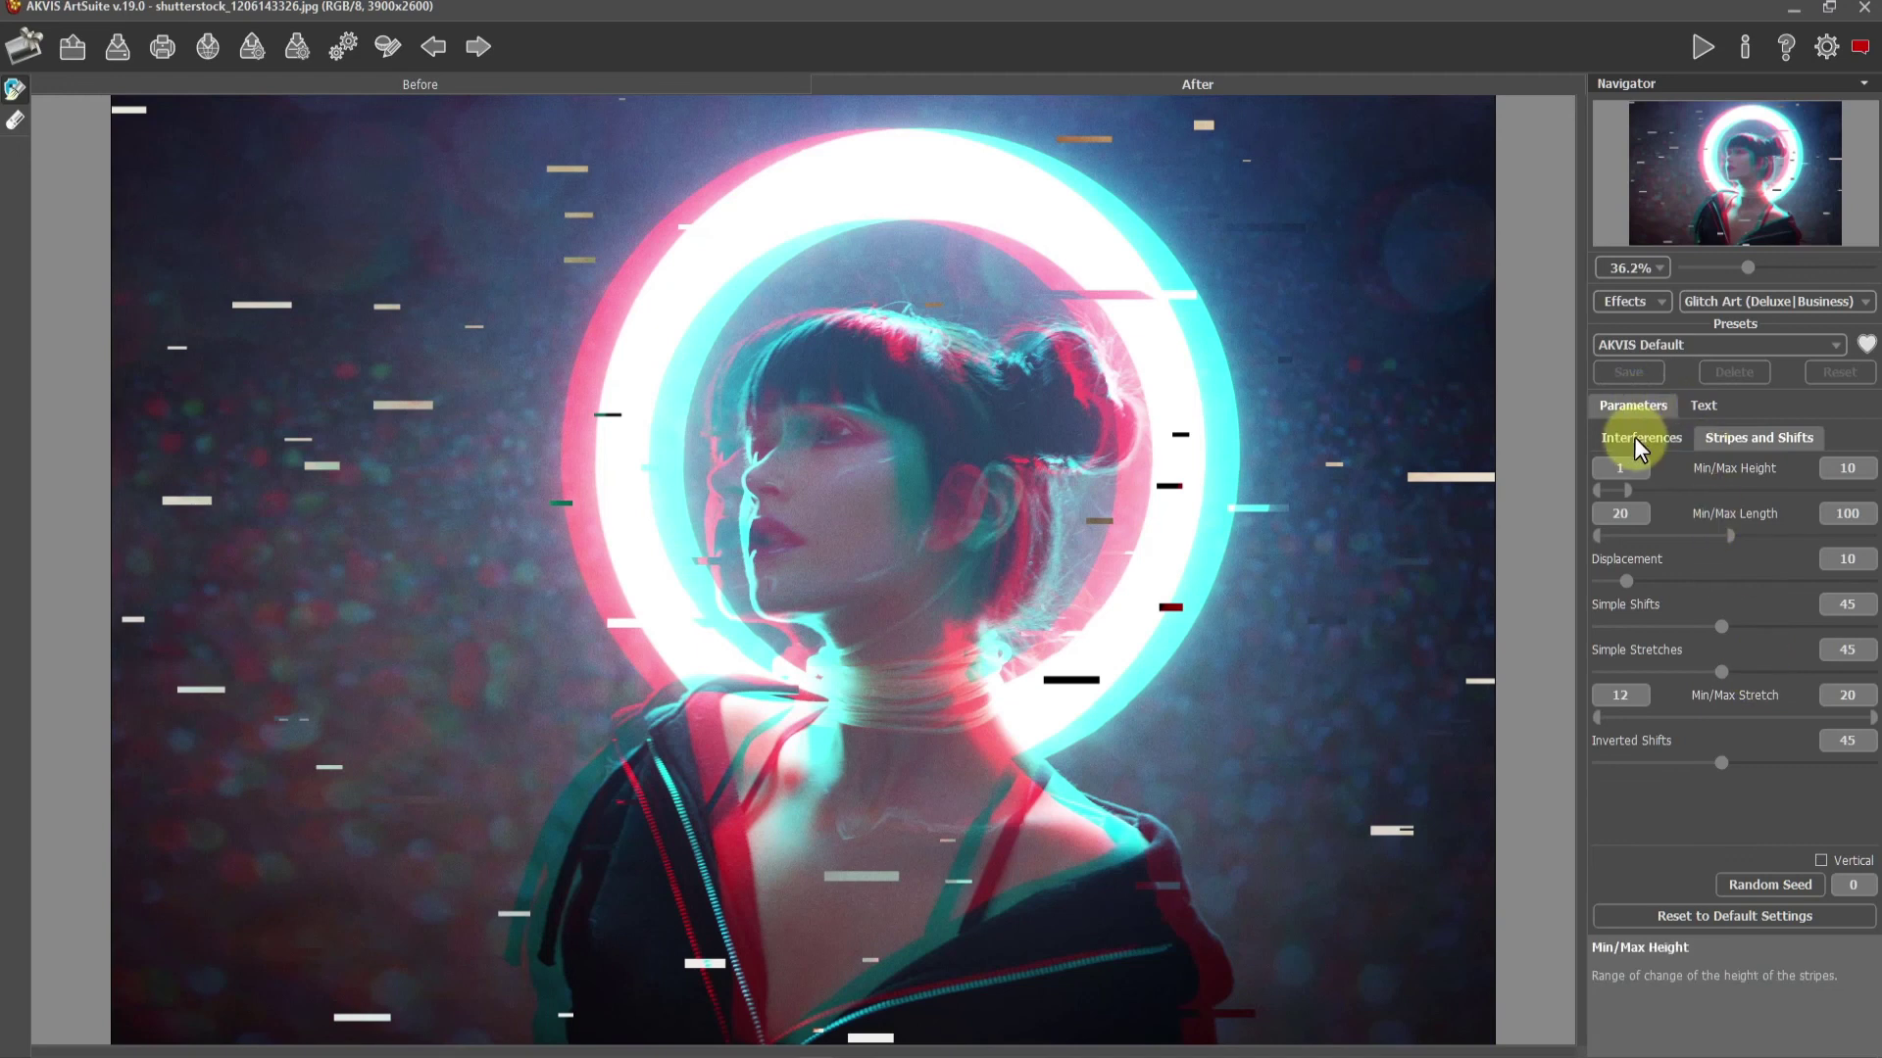
{"action": "left_click", "coordinate": [1672, 345]}
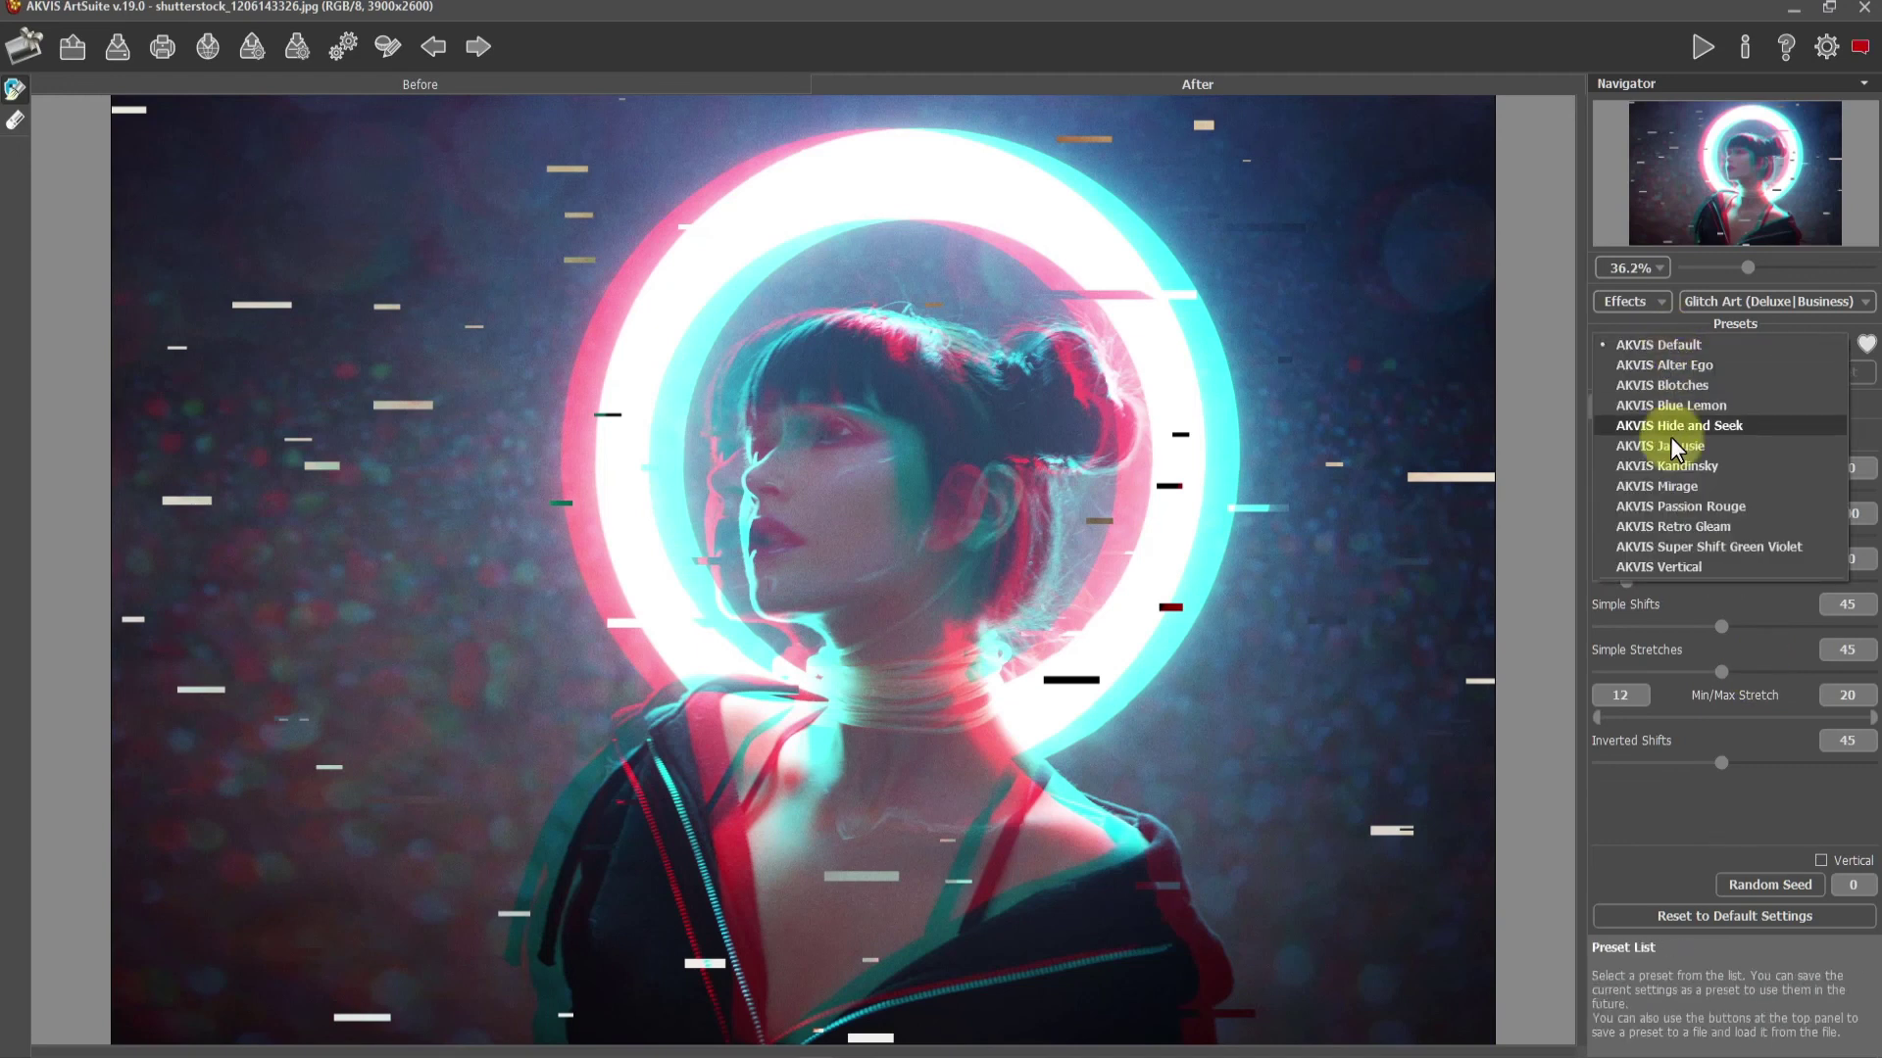
{"action": "left_click", "coordinate": [1668, 486]}
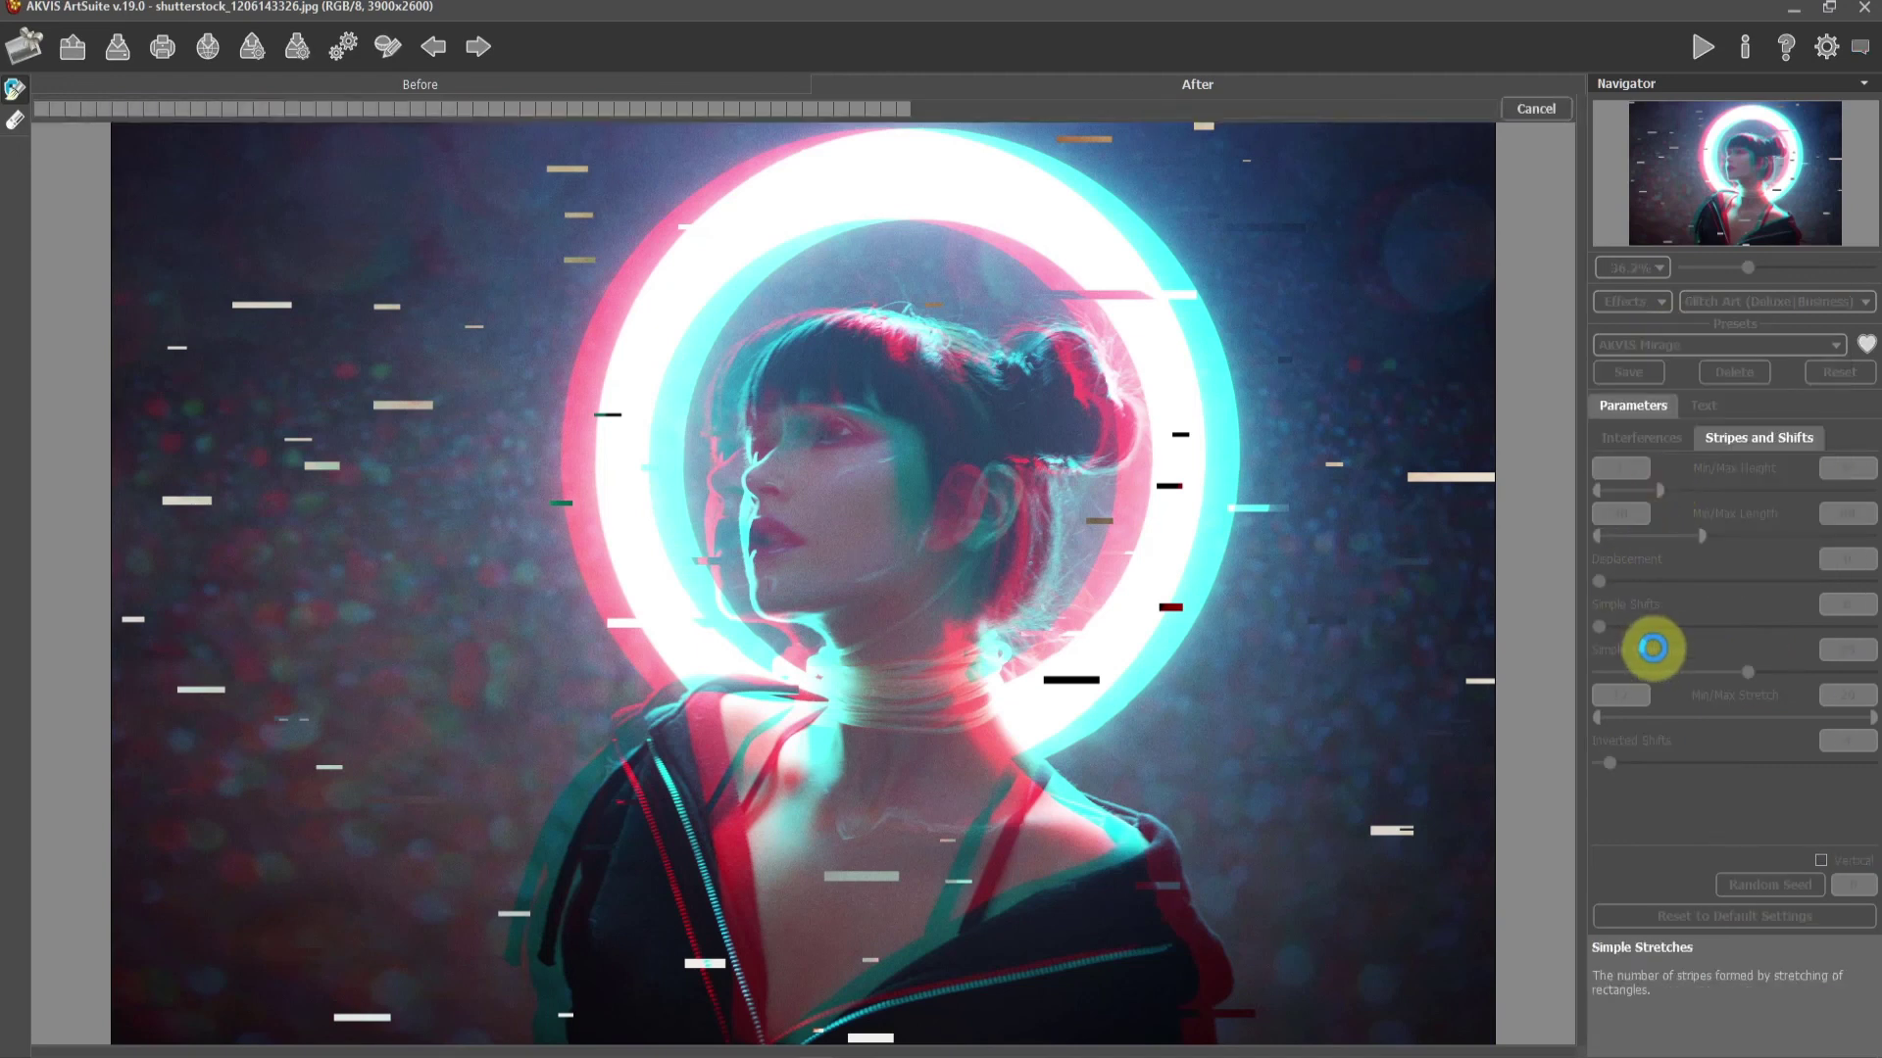